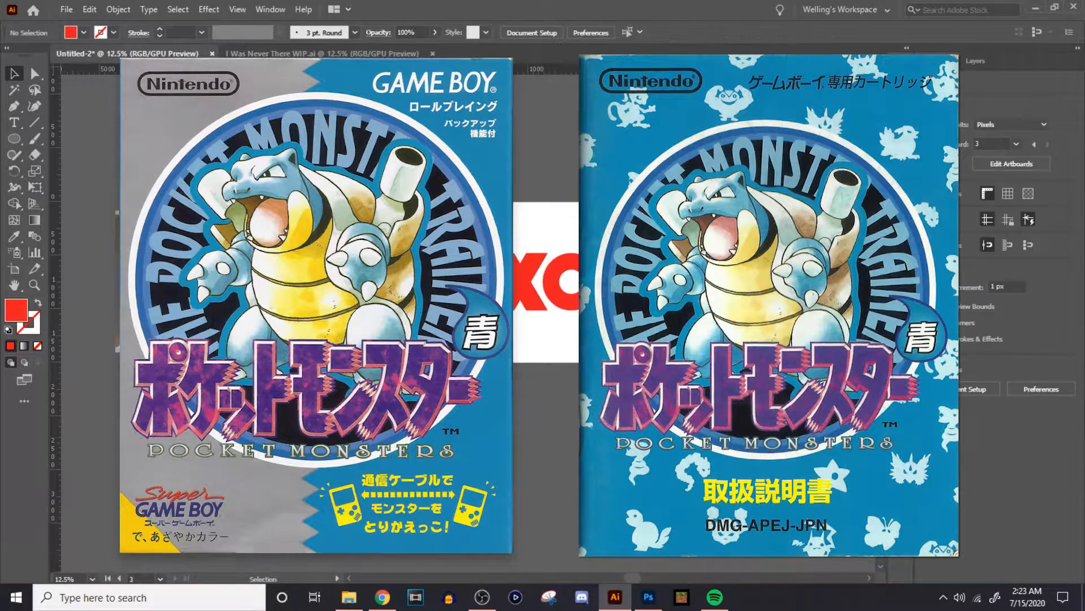
# Step: Save the document as Trilogy Icons and duplicate the three artboards into a row directly below the originals
pyautogui.hotkey('ctrl', 'shift', 's')
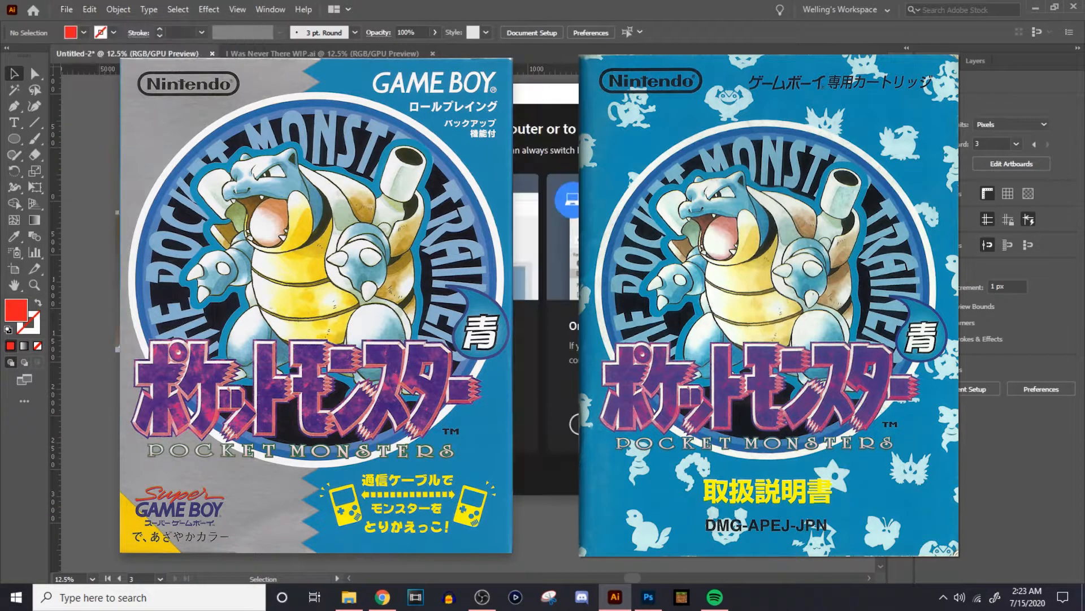
pyautogui.press('Return')
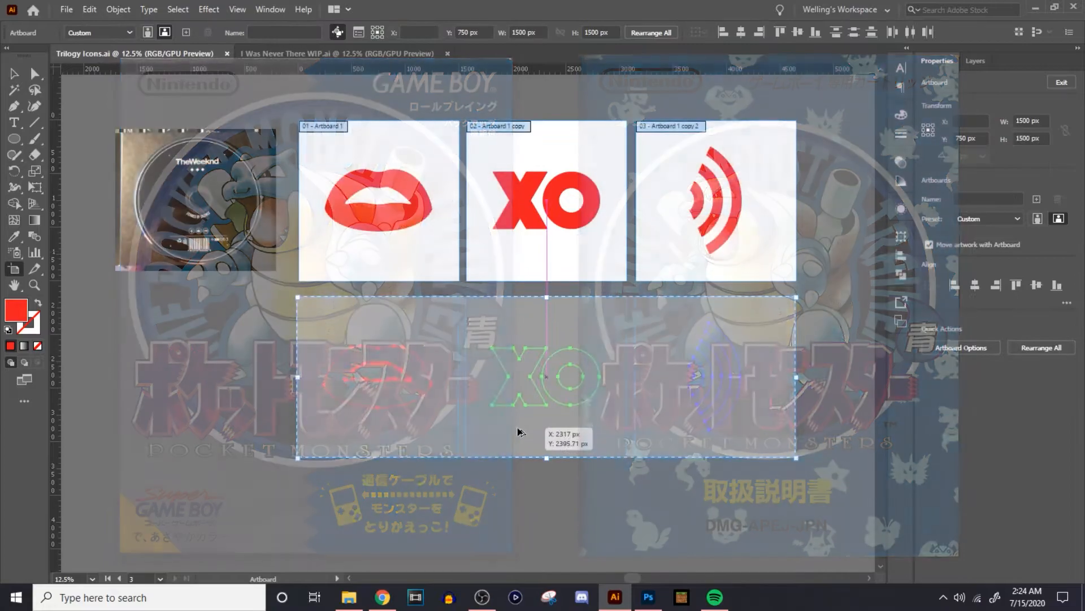
pyautogui.moveTo(516, 436); pyautogui.dragTo(516, 425)
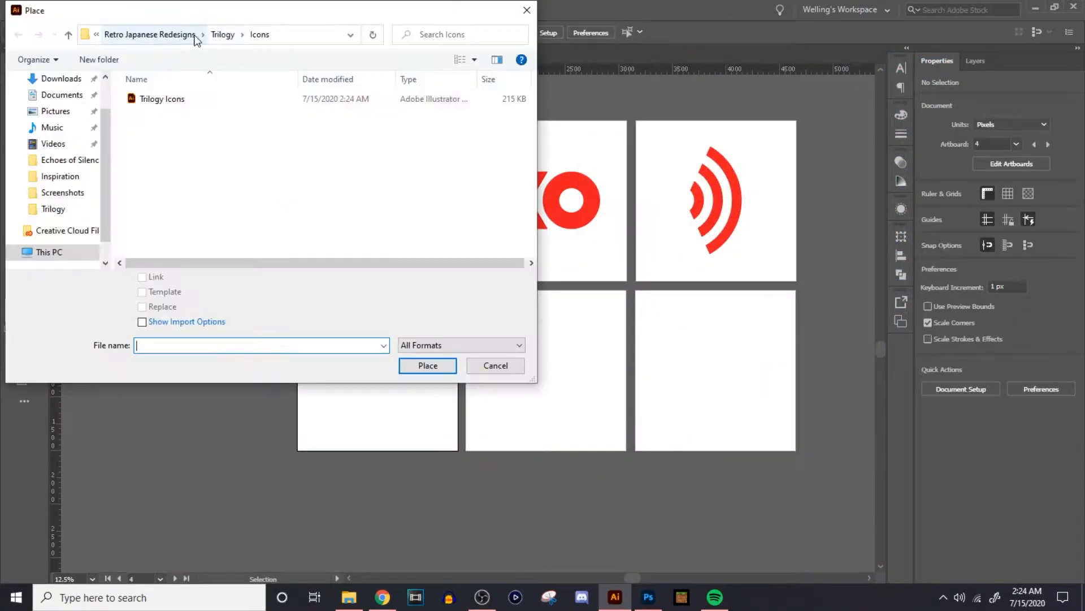
# Step: Place the second disc photo beside the lower artboard row and move its linked image out of Layer 4
pyautogui.click(436, 554)
pyautogui.moveTo(277, 438); pyautogui.dragTo(116, 301)
pyautogui.click(273, 492)
pyautogui.click(975, 61)
pyautogui.click(965, 82)
pyautogui.moveTo(1020, 97); pyautogui.dragTo(1020, 173)
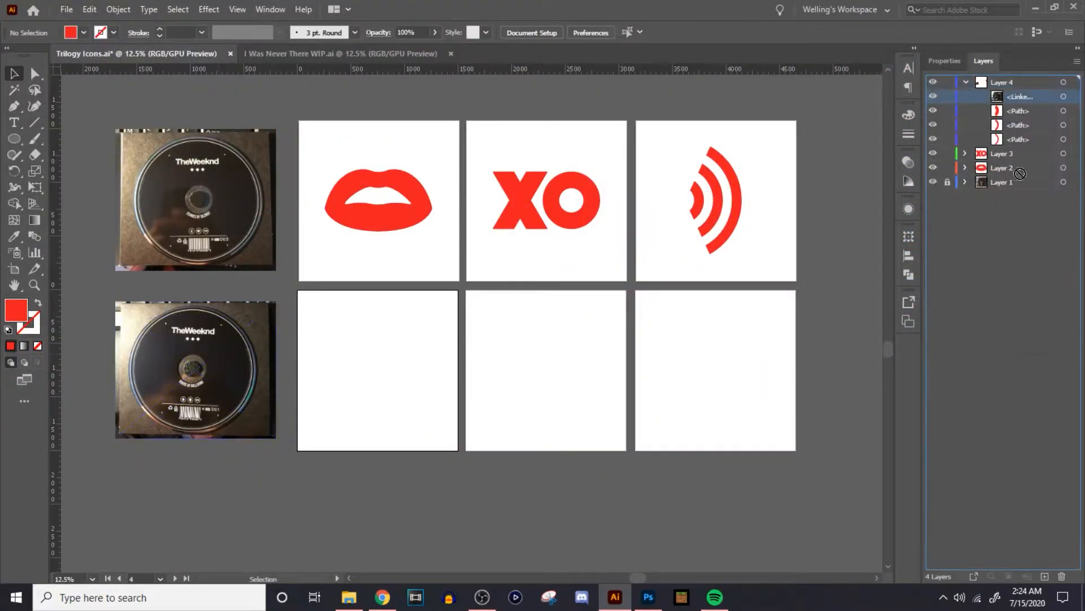
# Step: Draw a red, nearly square rectangle on the House of Balloons disc photo, beside the small icon row
pyautogui.moveTo(14, 138)
pyautogui.mouseDown()
pyautogui.moveTo(79, 170)
pyautogui.moveTo(82, 139)
pyautogui.mouseUp()
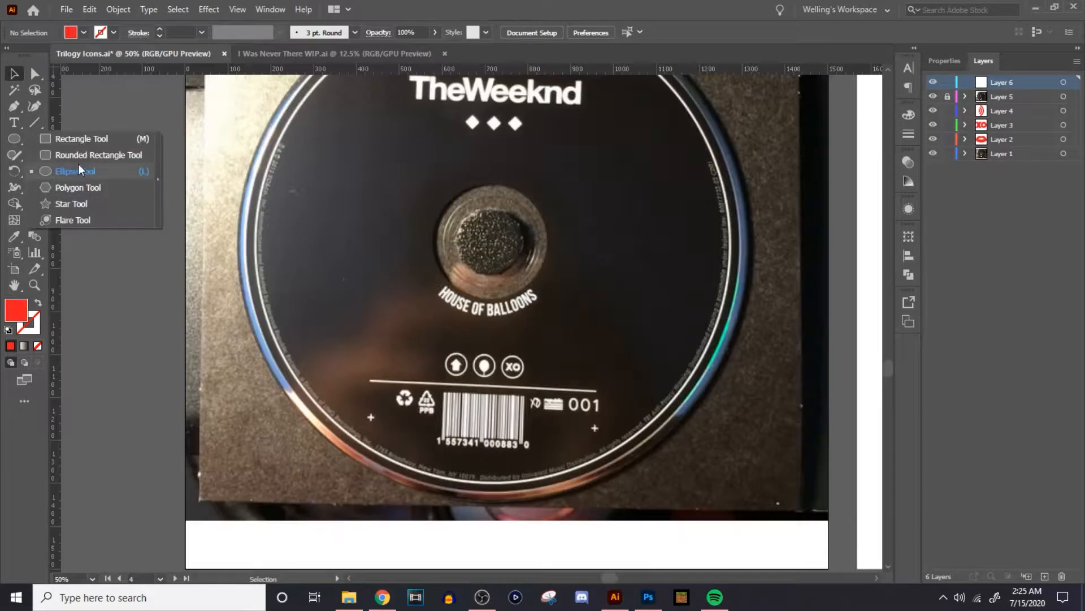
pyautogui.moveTo(327, 255)
pyautogui.mouseDown()
pyautogui.moveTo(509, 435)
pyautogui.moveTo(527, 466)
pyautogui.moveTo(461, 395)
pyautogui.mouseUp()
pyautogui.click(14, 73)
pyautogui.scroll(3, 303, 329)
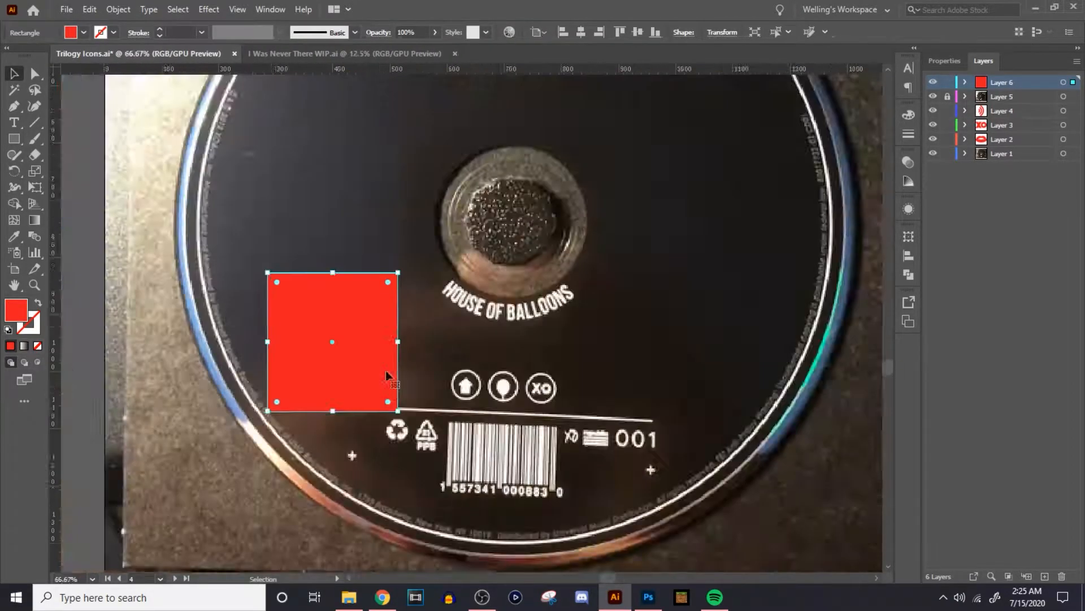
# Step: Create a red triangle with the Polygon tool
pyautogui.moveTo(14, 139); pyautogui.dragTo(78, 188)
pyautogui.click(359, 155)
pyautogui.tripleClick(358, 154)
pyautogui.click(354, 183)
# Step: Scale and move the triangle so it sits as a roof, wider than the rectangle, directly on top of it
pyautogui.moveTo(396, 170); pyautogui.dragTo(480, 80)
pyautogui.moveTo(378, 80); pyautogui.dragTo(379, 141)
pyautogui.moveTo(480, 197); pyautogui.dragTo(516, 198)
pyautogui.moveTo(421, 227); pyautogui.dragTo(371, 226)
pyautogui.moveTo(346, 138); pyautogui.dragTo(346, 120)
# Step: Shorten the rectangle from its lower edge and reduce the roof triangle's height to about 170 px
pyautogui.moveTo(346, 459); pyautogui.dragTo(352, 437)
pyautogui.click(944, 61)
pyautogui.keyDown('shift'); pyautogui.click(346, 203); pyautogui.keyUp('shift')
pyautogui.click(346, 204)
pyautogui.moveTo(346, 119)
pyautogui.mouseDown()
pyautogui.moveTo(346, 95)
pyautogui.moveTo(346, 105)
pyautogui.mouseUp()
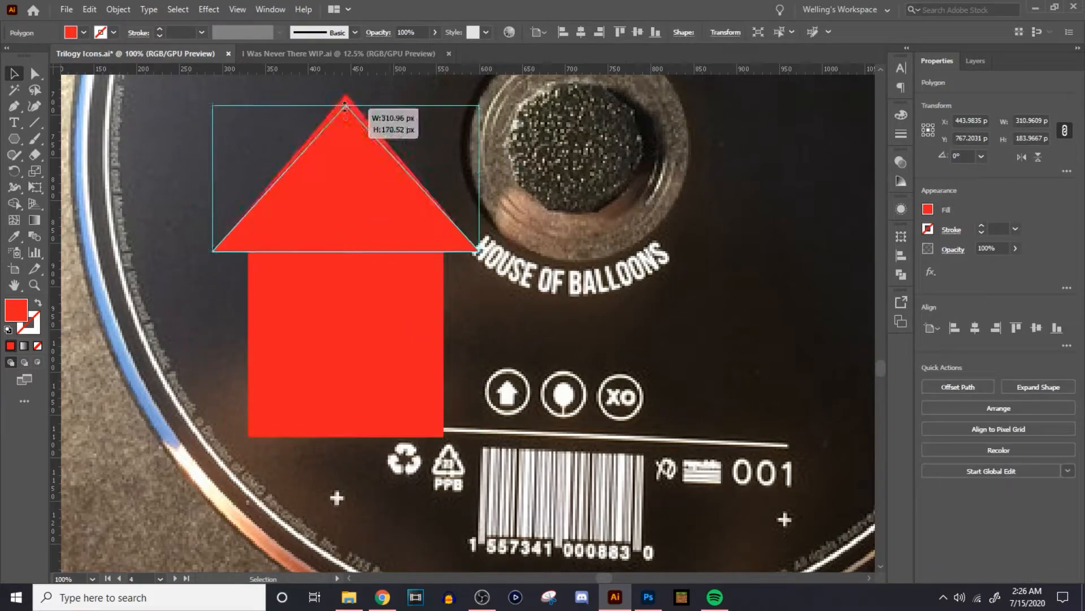
pyautogui.moveTo(346, 437); pyautogui.dragTo(346, 430)
# Step: Select the rectangle and roof triangle together and set the house icon's height to 1000 px
pyautogui.click(464, 340)
pyautogui.click(405, 200)
pyautogui.keyDown('shift'); pyautogui.click(346, 339); pyautogui.keyUp('shift')
pyautogui.scroll(-3, 495, 365)
pyautogui.click(421, 317)
pyautogui.click(1032, 138)
pyautogui.write('1000')
pyautogui.press('Return')
# Step: Move the house icon horizontally away from the disc photo and add a new layer
pyautogui.scroll(-1, 337, 308)
pyautogui.scroll(-2, 336, 308)
pyautogui.click(976, 60)
pyautogui.moveTo(486, 262); pyautogui.dragTo(710, 262)
pyautogui.click(1044, 576)
# Step: Draw a red upright ellipse on the new layer as the balloon's body
pyautogui.scroll(4, 680, 388)
pyautogui.press('l')
pyautogui.moveTo(256, 169)
pyautogui.mouseDown()
pyautogui.moveTo(510, 457)
pyautogui.moveTo(181, 104)
pyautogui.mouseUp()
pyautogui.press('v')
# Step: Draw a thin vertical rectangle below the ellipse as the balloon's string
pyautogui.click(14, 139)
pyautogui.click(98, 138)
pyautogui.scroll(-3, 346, 362)
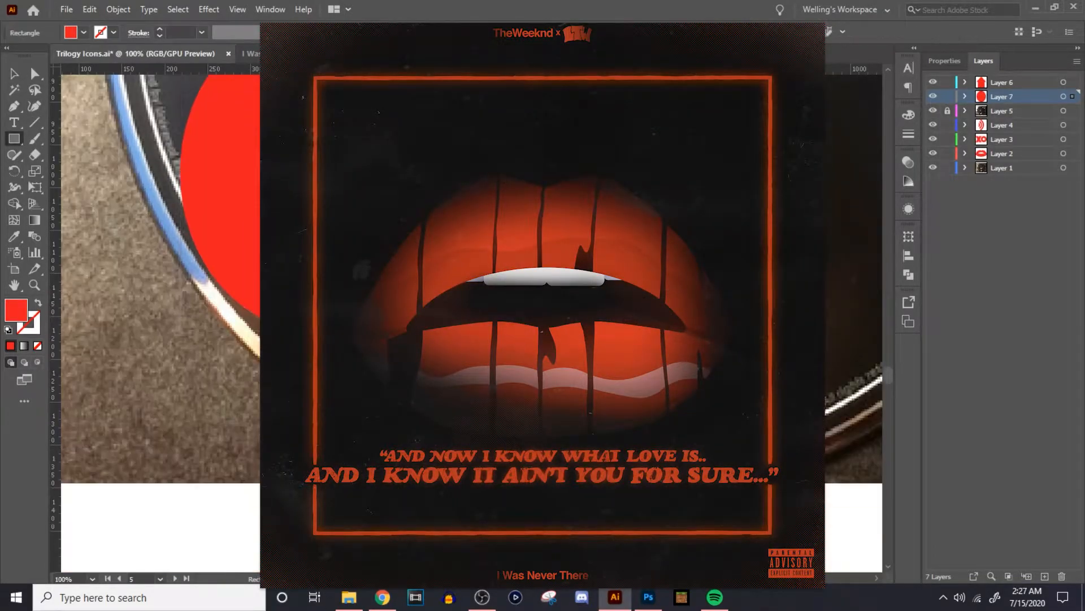
pyautogui.moveTo(342, 370); pyautogui.dragTo(349, 480)
pyautogui.press('v')
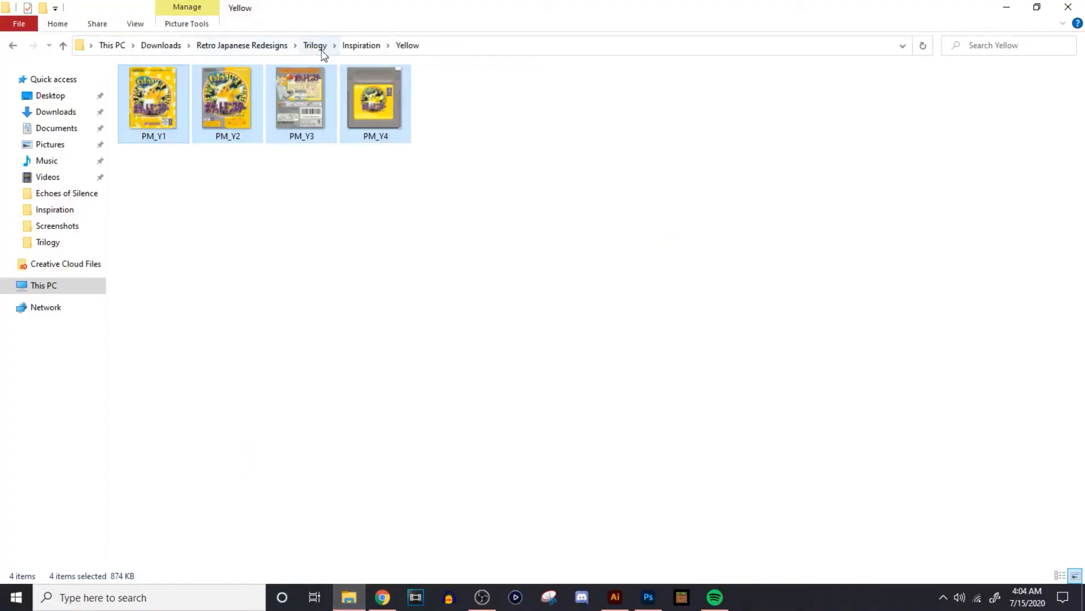
# Step: Open the Trilogy folder in File Explorer, and in Photoshop group the four album-cover layers as OG Covers
pyautogui.click(317, 49)
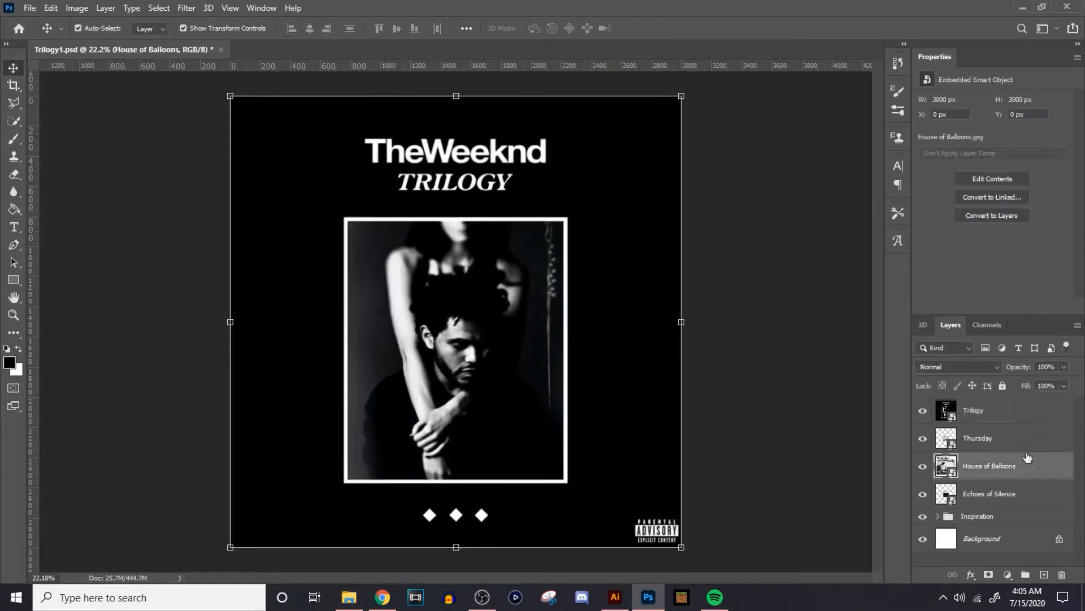
pyautogui.click(1029, 494)
pyautogui.keyDown('shift'); pyautogui.click(1034, 416); pyautogui.keyUp('shift')
pyautogui.hotkey('ctrl', 'g')
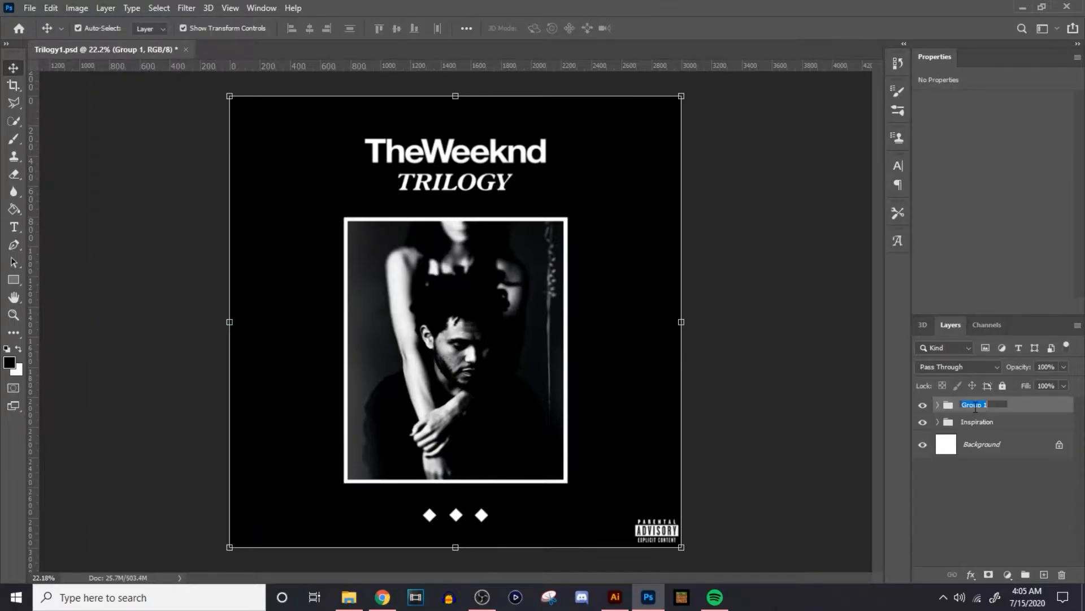
# Step: Move Thursday below House of Balloons inside the covers group and hide the album-cover layers
pyautogui.click(937, 404)
pyautogui.click(923, 428)
pyautogui.moveTo(1011, 455); pyautogui.dragTo(1018, 496)
pyautogui.click(922, 455)
pyautogui.click(923, 483)
pyautogui.click(923, 511)
pyautogui.click(977, 404)
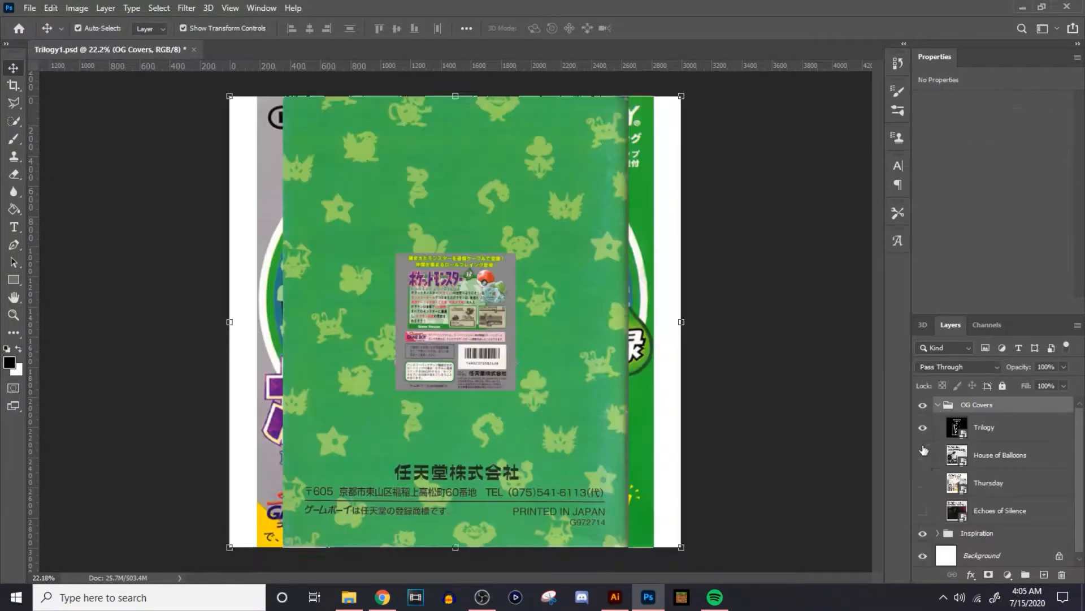
# Step: Expand the Green inspiration group and move one of its image layers higher in the stack
pyautogui.click(949, 438)
pyautogui.moveTo(1017, 544); pyautogui.dragTo(1027, 500)
pyautogui.scroll(-2, 1027, 499)
pyautogui.click(1018, 510)
pyautogui.moveTo(516, 390); pyautogui.dragTo(652, 547)
pyautogui.press('Return')
pyautogui.moveTo(923, 427); pyautogui.dragTo(923, 511)
pyautogui.hotkey('ctrl', 'z')
pyautogui.hotkey('ctrl', 'z')
# Step: Enlarge the small green back-cover image to the canvas edge and toggle the topmost layers of the Green group off
pyautogui.click(1003, 538)
pyautogui.moveTo(515, 390); pyautogui.dragTo(653, 547)
pyautogui.click(923, 430)
pyautogui.click(923, 430)
pyautogui.click(923, 457)
pyautogui.click(922, 431)
pyautogui.moveTo(922, 427); pyautogui.dragTo(922, 455)
# Step: Show and hide the Green and Red groups to check their box art, and collapse and hide the Inspiration group
pyautogui.click(949, 405)
pyautogui.click(923, 439)
pyautogui.click(923, 455)
pyautogui.click(949, 456)
pyautogui.click(1025, 460)
pyautogui.click(949, 438)
pyautogui.click(922, 438)
pyautogui.click(948, 439)
pyautogui.click(923, 439)
pyautogui.click(763, 463)
pyautogui.click(924, 438)
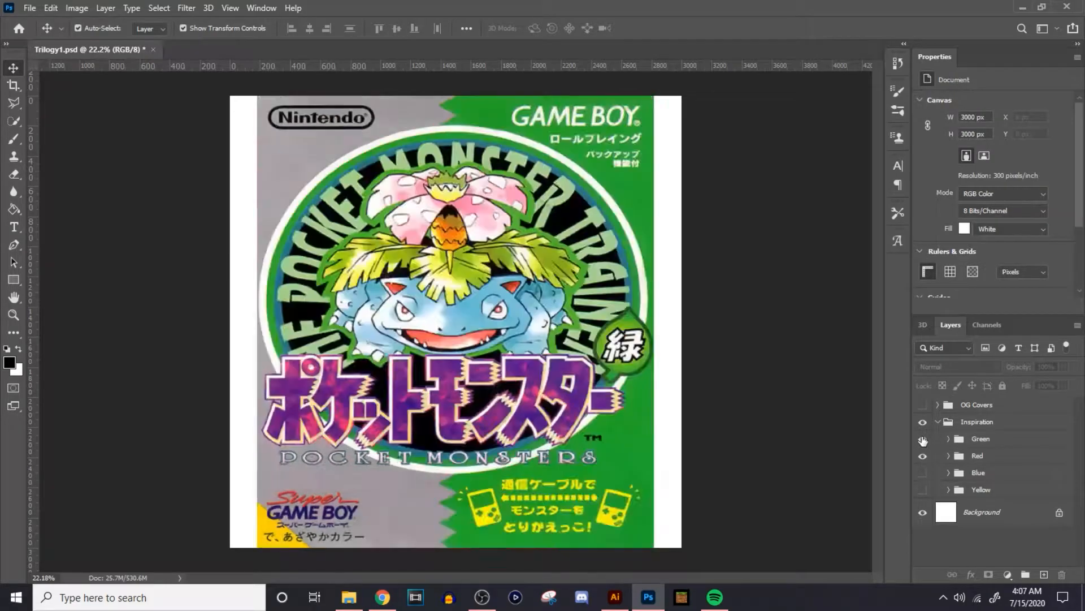
pyautogui.click(937, 422)
pyautogui.click(923, 421)
# Step: Draw a black square shape and rotate it 45° into a diamond
pyautogui.press('u')
pyautogui.moveTo(452, 299)
pyautogui.mouseDown()
pyautogui.moveTo(482, 314)
pyautogui.moveTo(460, 149)
pyautogui.moveTo(459, 520)
pyautogui.mouseUp()
pyautogui.write('45')
pyautogui.press('Return')
pyautogui.press('Return')
# Step: Stack seven diamonds into a grouped vertical column and centre it horizontally on the canvas
pyautogui.click(466, 29)
pyautogui.click(426, 64)
pyautogui.moveTo(459, 520); pyautogui.dragTo(459, 456)
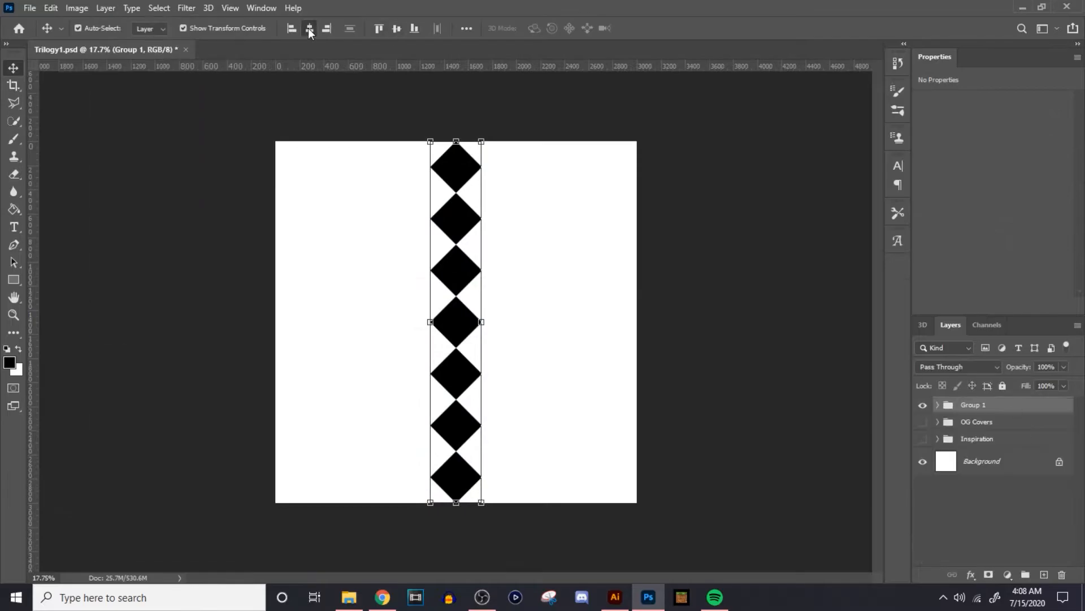
pyautogui.click(427, 187)
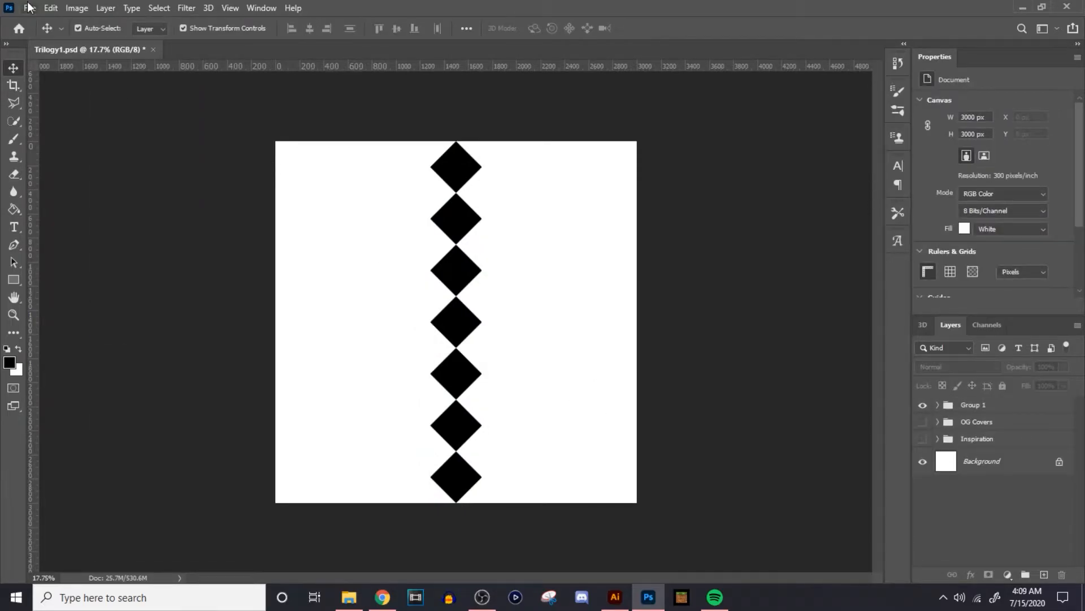
# Step: Create a new empty layer and check the Brush tool's preset settings
pyautogui.press('b')
pyautogui.hotkey('ctrl', 'shift', 'n')
pyautogui.press('Return')
pyautogui.click(85, 28)
pyautogui.press('Return')
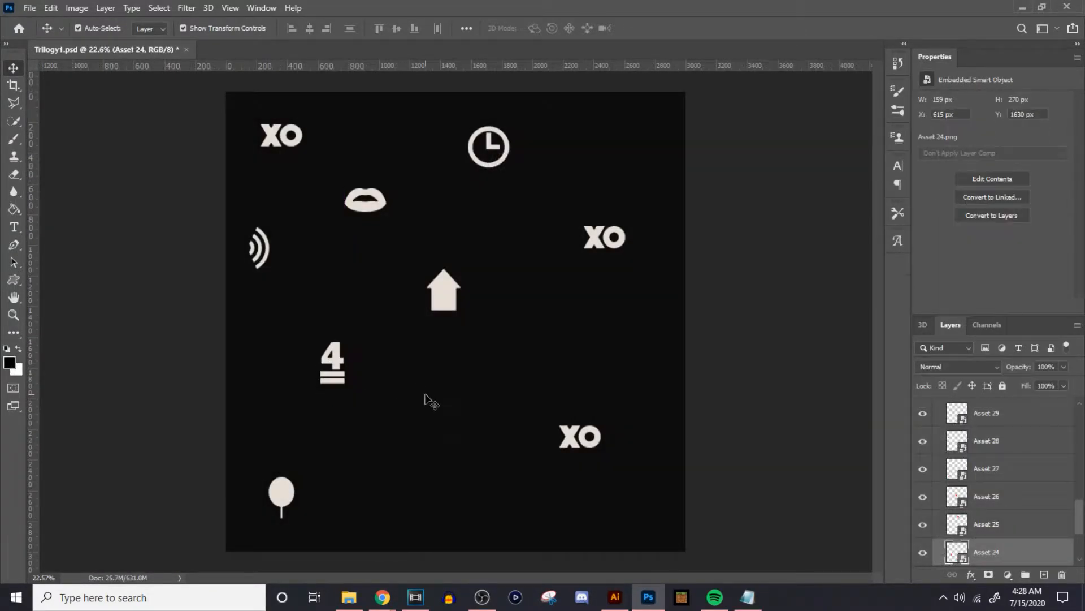
# Step: Move the lower XO icon toward the bottom centre and place copies of the signal, 4 and lips icons across the right half
pyautogui.moveTo(588, 443); pyautogui.dragTo(438, 488)
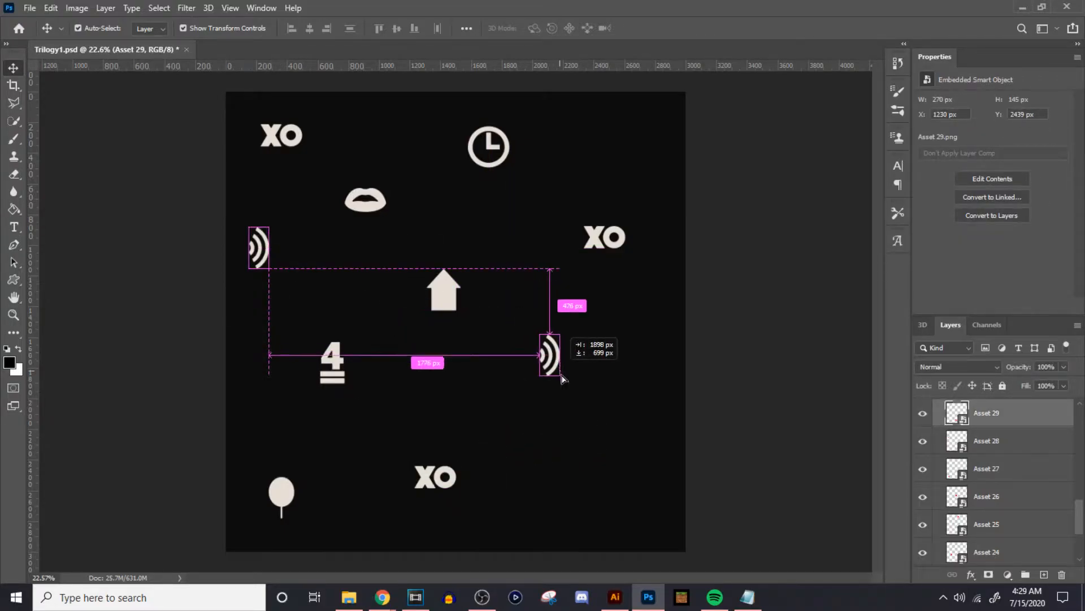
pyautogui.moveTo(326, 374); pyautogui.dragTo(662, 148)
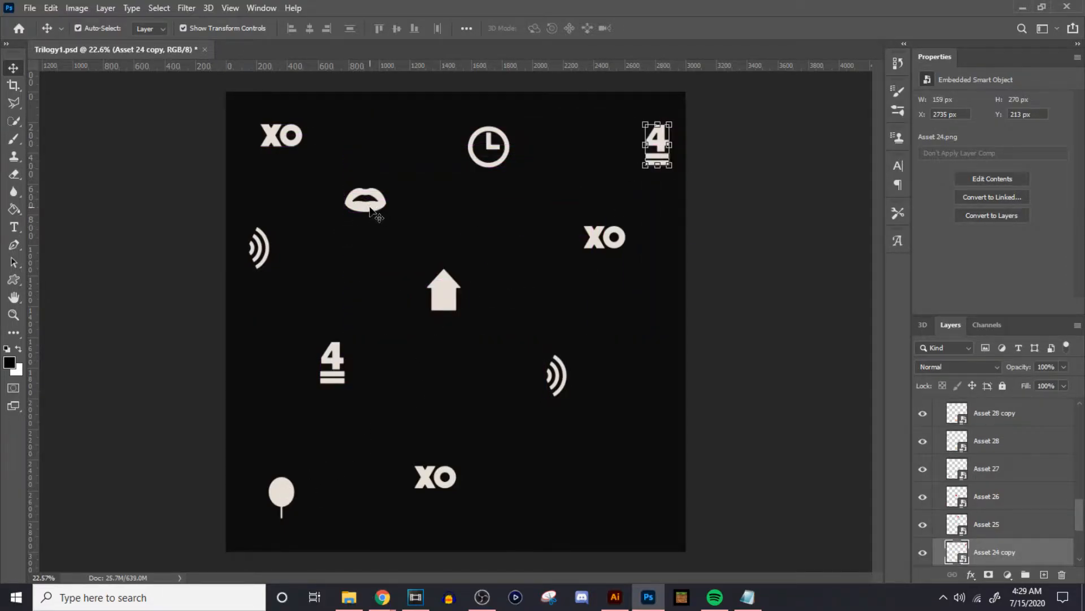
pyautogui.moveTo(607, 381); pyautogui.dragTo(666, 465)
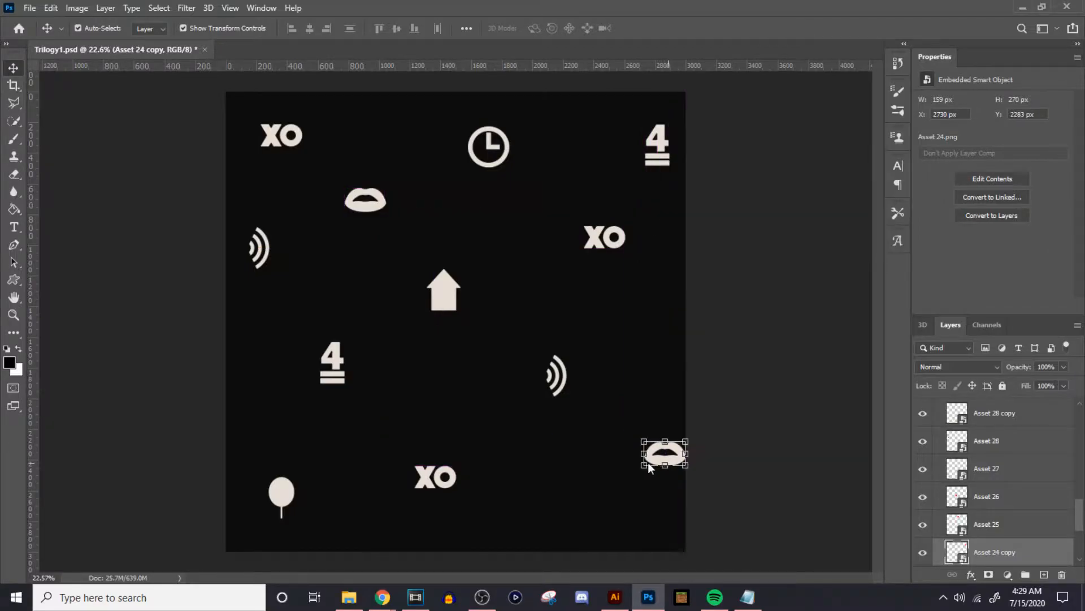
pyautogui.moveTo(446, 472); pyautogui.dragTo(446, 472)
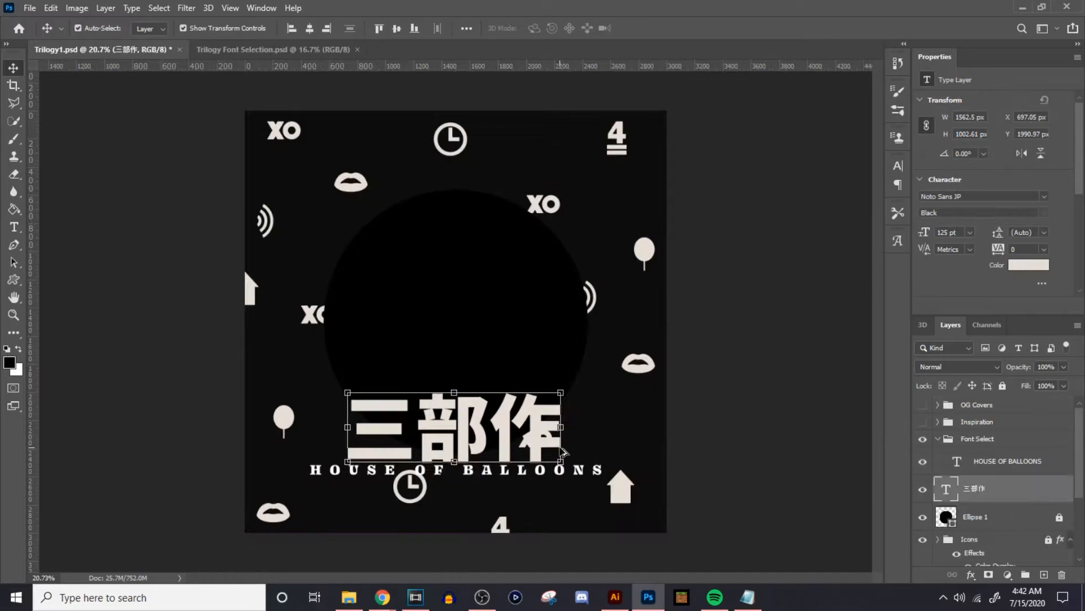
# Step: Change the colour of the 三部作 title text to white
pyautogui.scroll(-2, 561, 450)
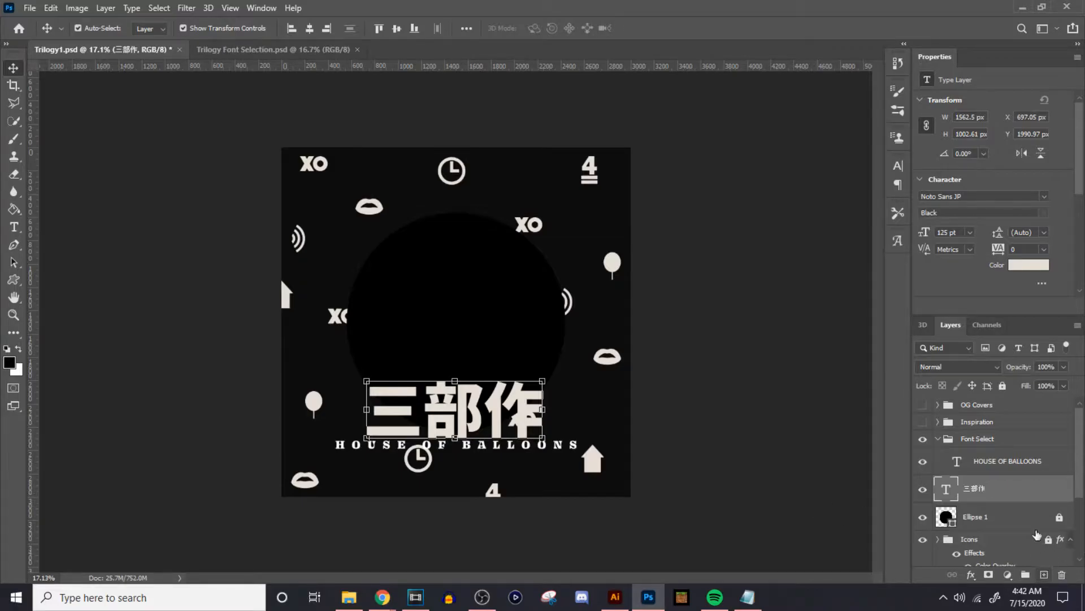
pyautogui.scroll(-4, 1045, 543)
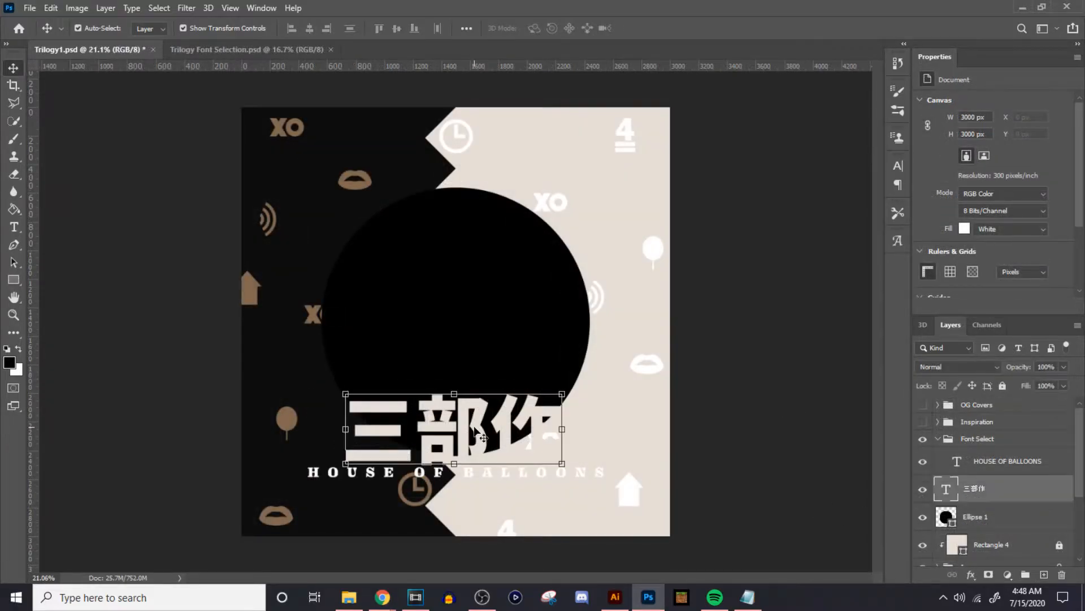
pyautogui.click(481, 435)
pyautogui.click(1021, 267)
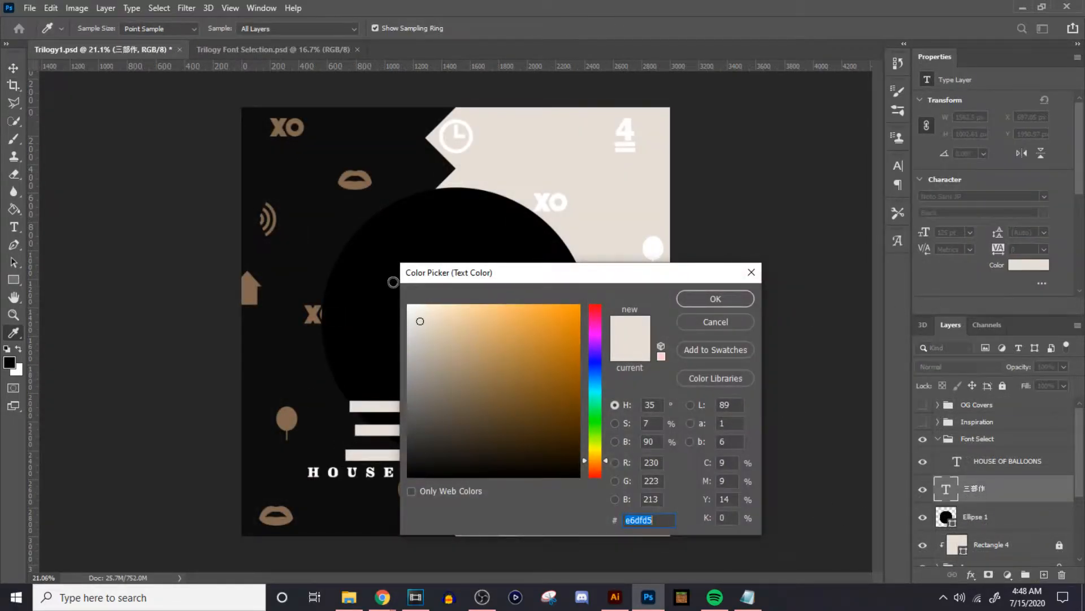
pyautogui.click(702, 300)
pyautogui.click(805, 385)
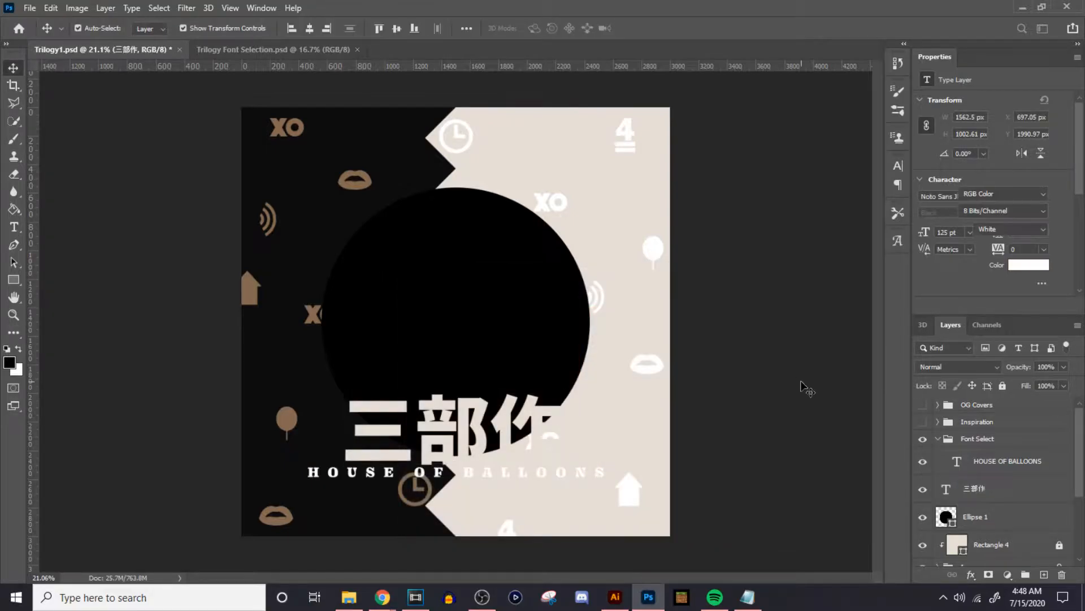
# Step: Add a Stroke effect to Group 2, which holds the 三部作 and TRILOGY text
pyautogui.scroll(4, 489, 454)
pyautogui.scroll(3, 496, 462)
pyautogui.scroll(-2, 709, 530)
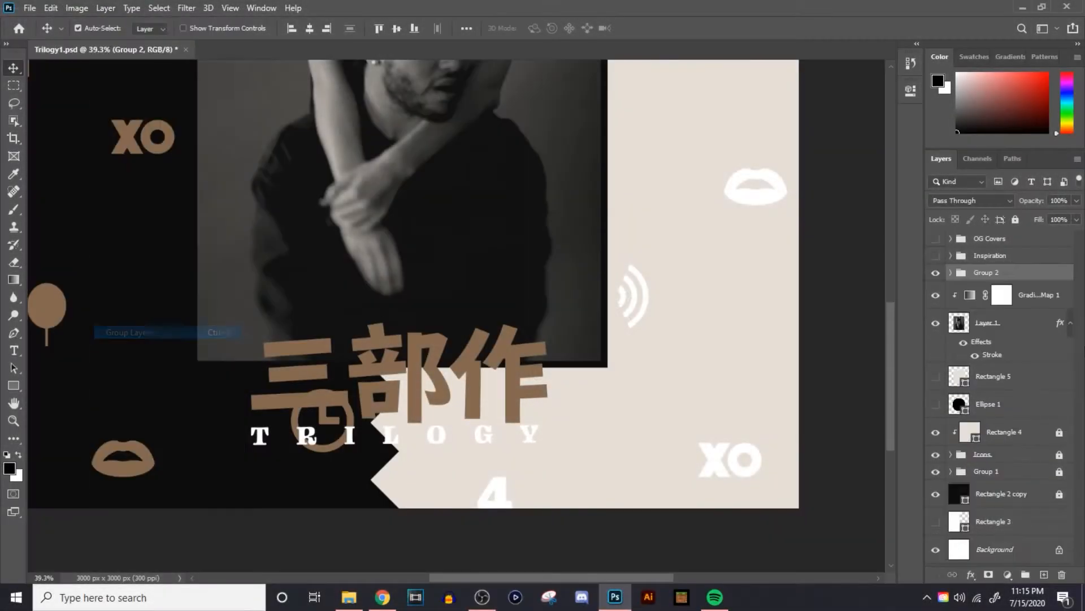
pyautogui.click(527, 137)
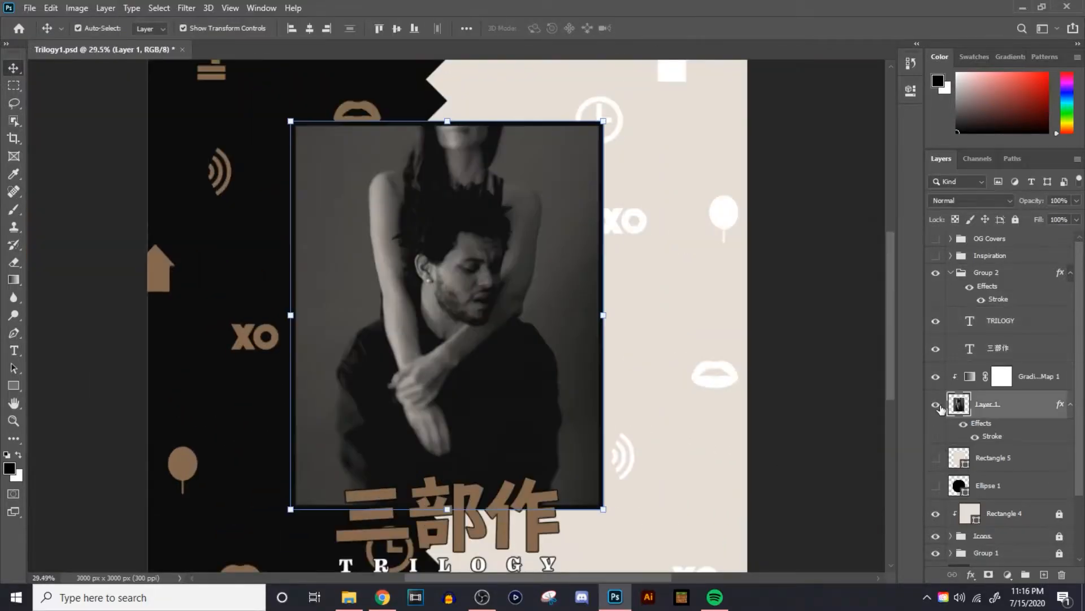
# Step: Set the blend mode of Gradient Map 1 to Darker Color
pyautogui.click(970, 200)
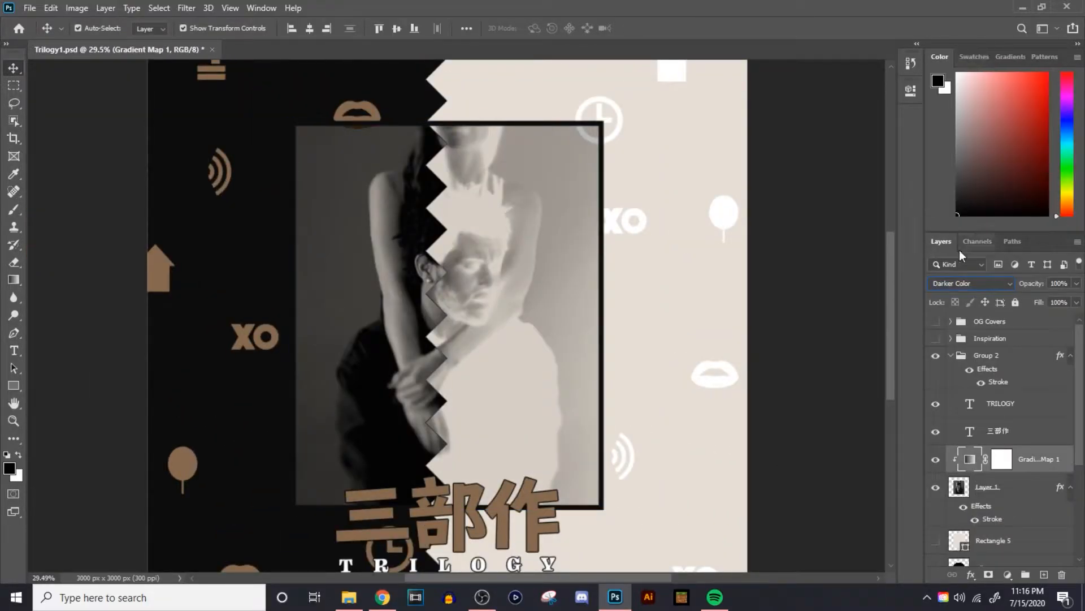
# Step: Dock the Properties panel above Layers in place of the Color, Swatches, Gradients and Patterns panels
pyautogui.click(910, 90)
pyautogui.click(1077, 235)
pyautogui.moveTo(724, 80); pyautogui.dragTo(970, 58)
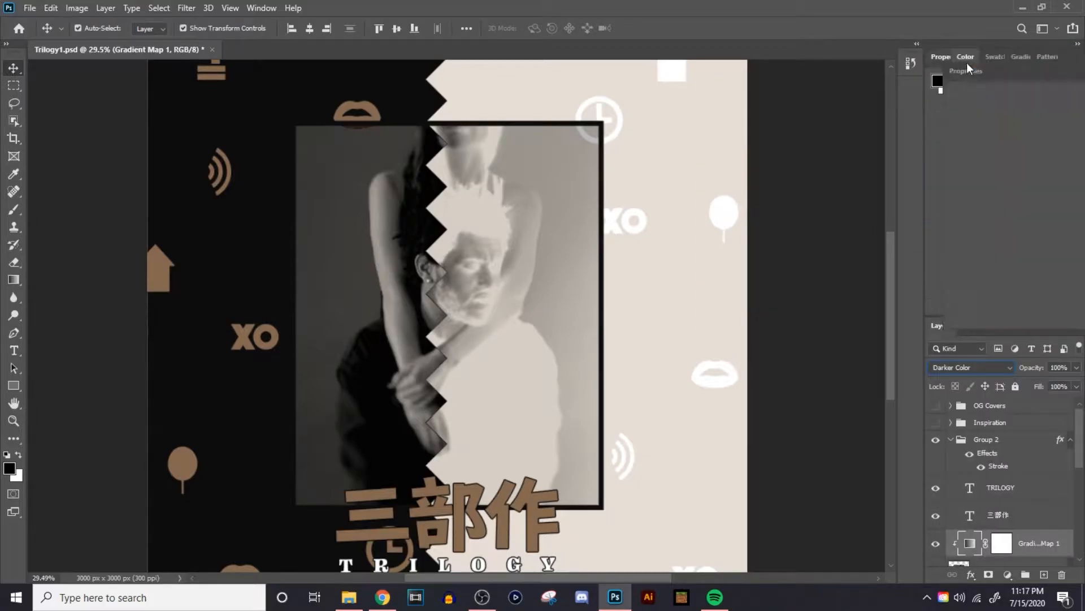
pyautogui.click(1078, 235)
pyautogui.click(1004, 485)
pyautogui.click(1077, 235)
pyautogui.click(1005, 492)
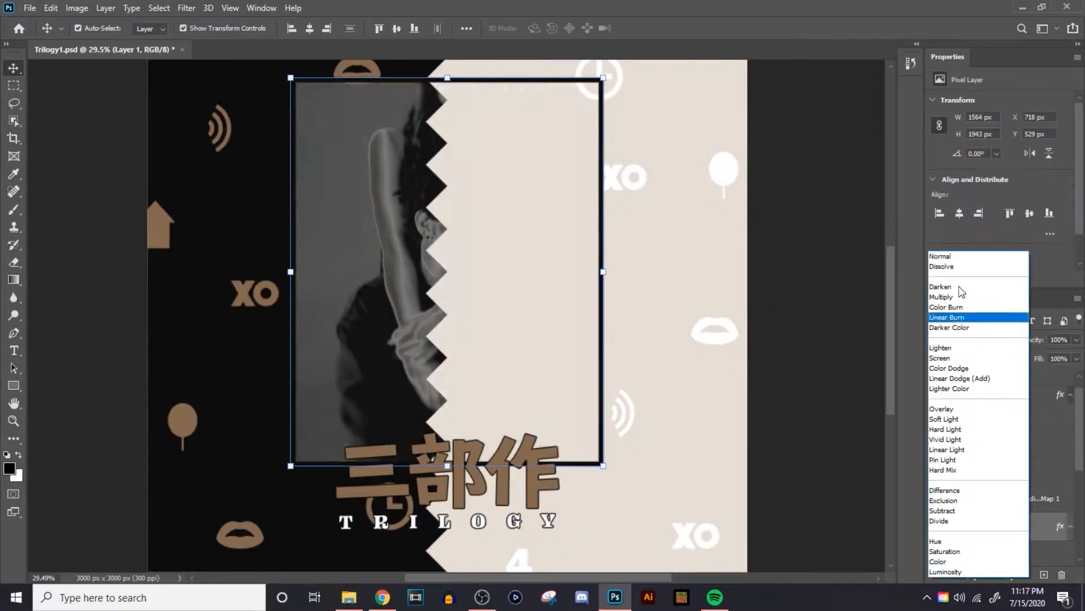
# Step: Try the Saturation blend mode on the portrait's Layer 1 and set it to Normal
pyautogui.click(963, 552)
pyautogui.click(970, 340)
pyautogui.click(955, 256)
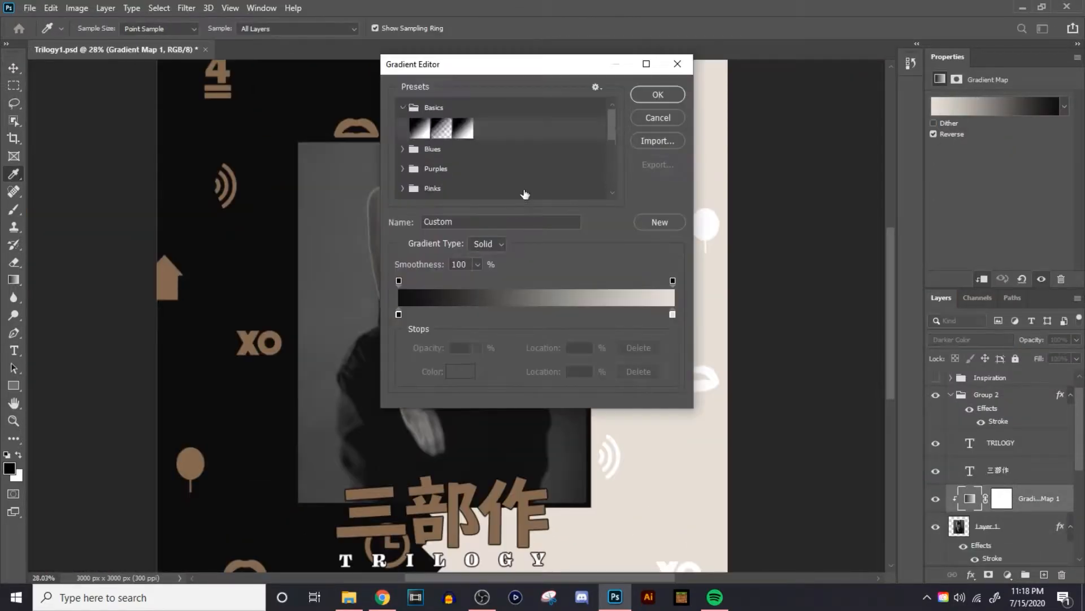
# Step: Shift the light colour stop of Gradient Map 1 slightly toward the dark end and apply the gradient
pyautogui.click(595, 88)
pyautogui.click(636, 126)
pyautogui.click(596, 88)
pyautogui.click(639, 114)
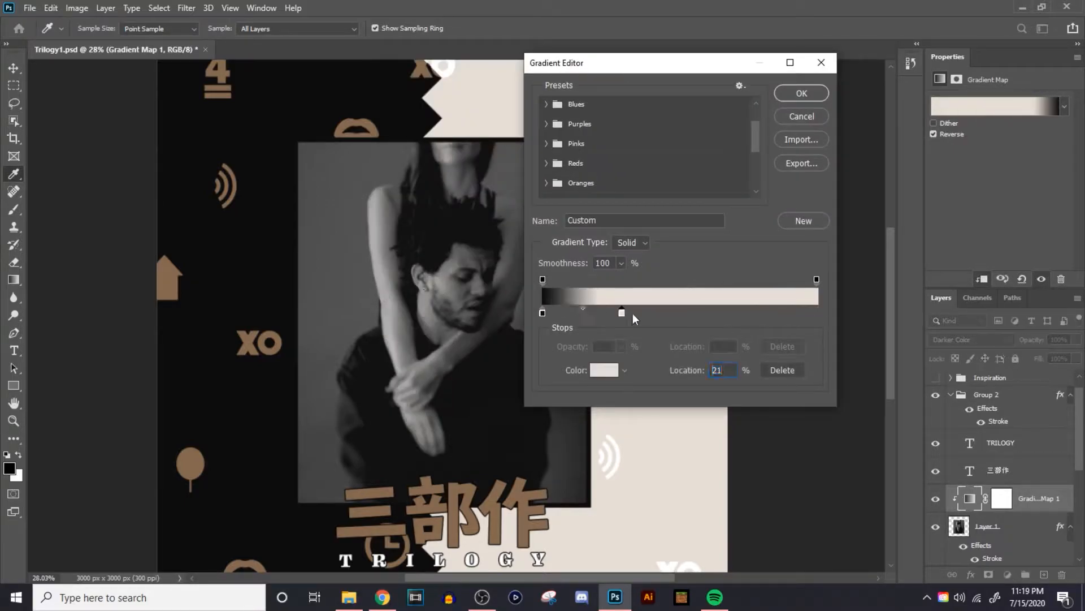
pyautogui.moveTo(632, 314)
pyautogui.mouseDown()
pyautogui.moveTo(774, 312)
pyautogui.moveTo(619, 315)
pyautogui.mouseUp()
pyautogui.press('Return')
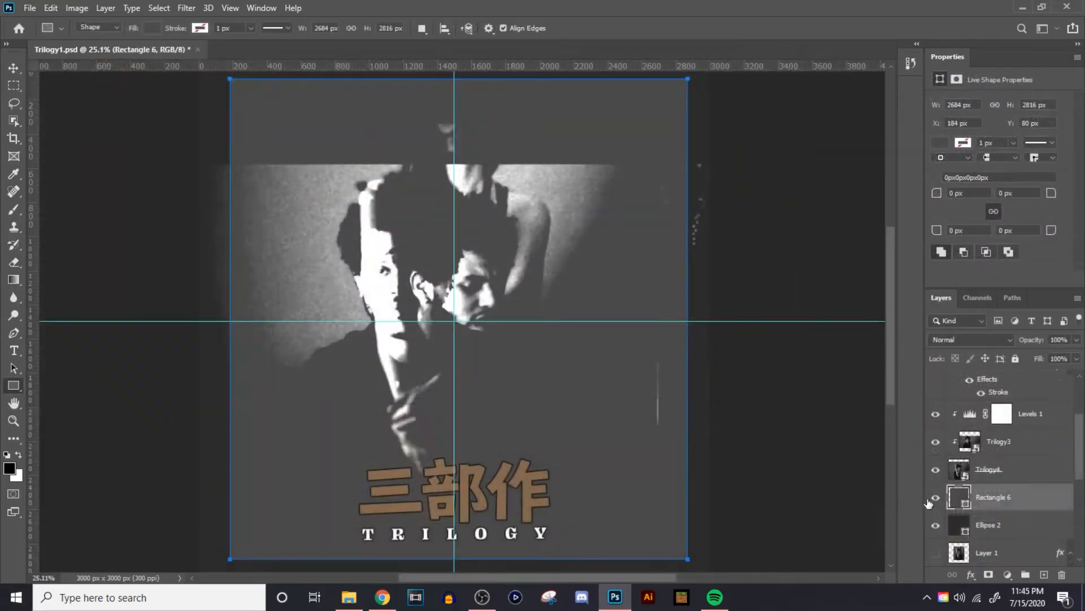
# Step: Hide the Rectangle 6 layer
pyautogui.click(935, 497)
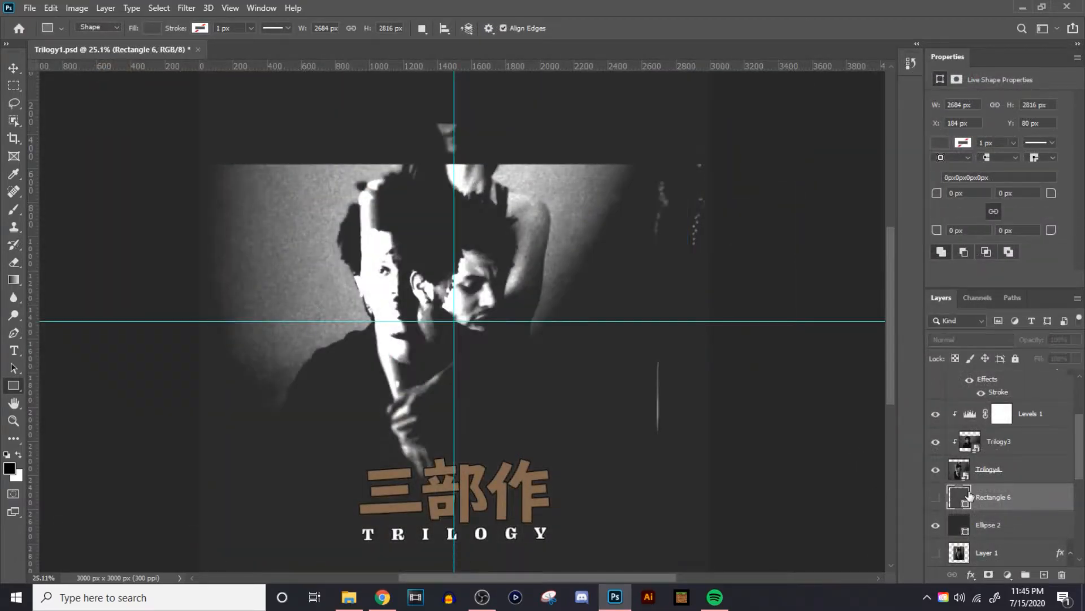
pyautogui.click(1075, 503)
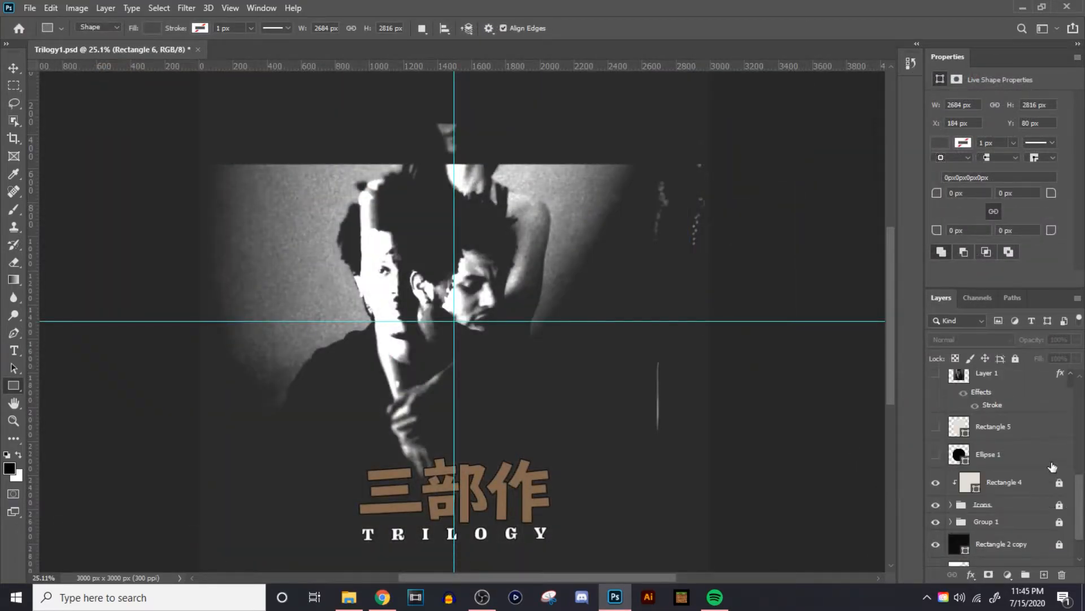
pyautogui.scroll(3, 1044, 452)
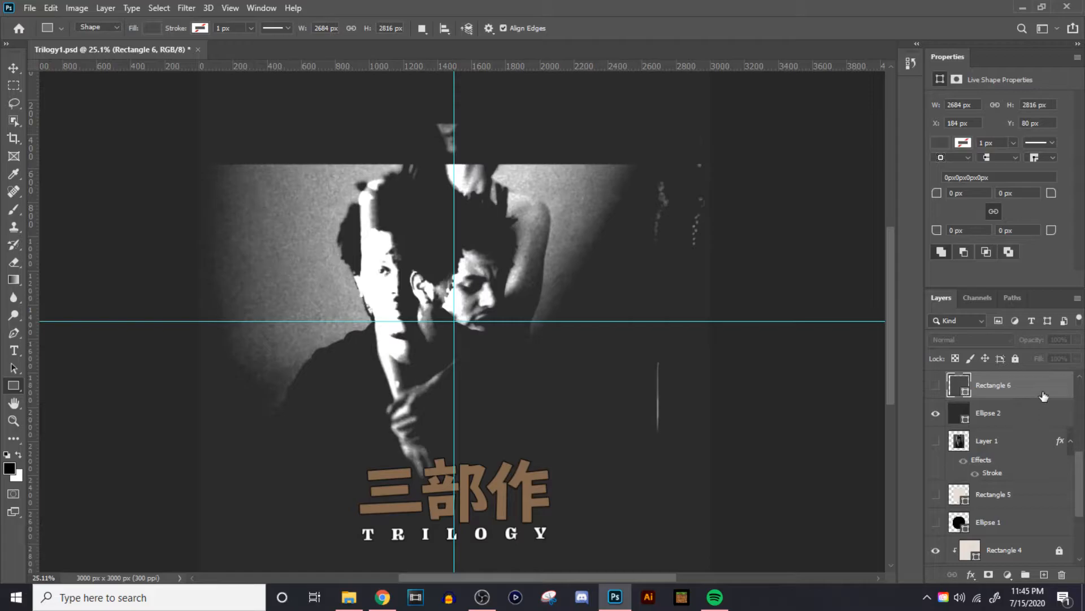
# Step: Delete the Rectangle 6 layer and reposition the Trilogy3 portrait on the canvas
pyautogui.press('Delete')
pyautogui.press('v')
pyautogui.moveTo(502, 269); pyautogui.dragTo(549, 286)
# Step: Set the Trilogy3 layer's blend mode to Normal
pyautogui.click(969, 339)
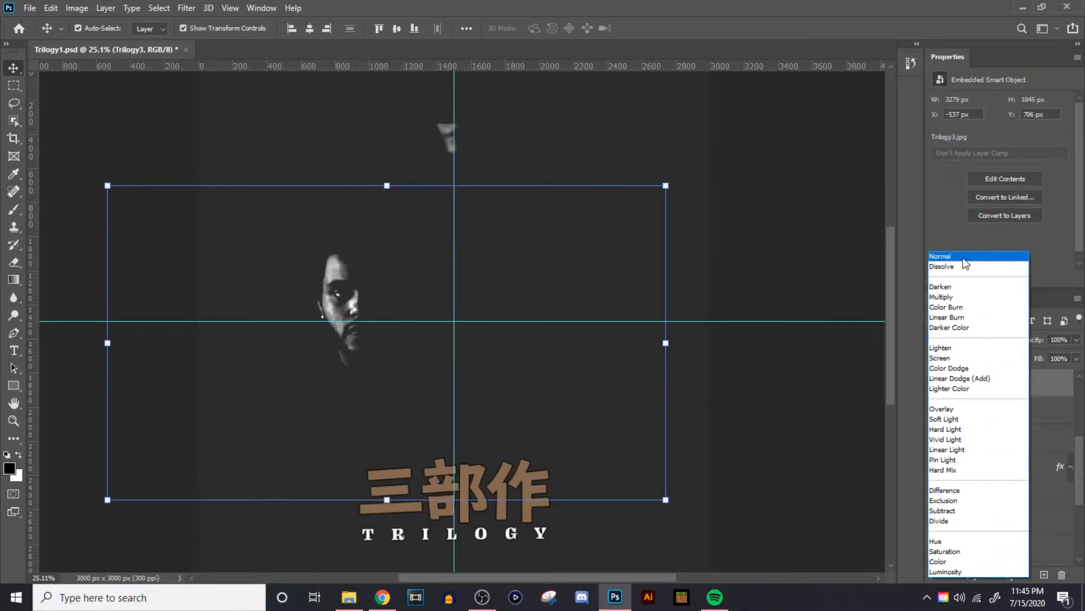
pyautogui.click(964, 259)
pyautogui.scroll(3, 1027, 418)
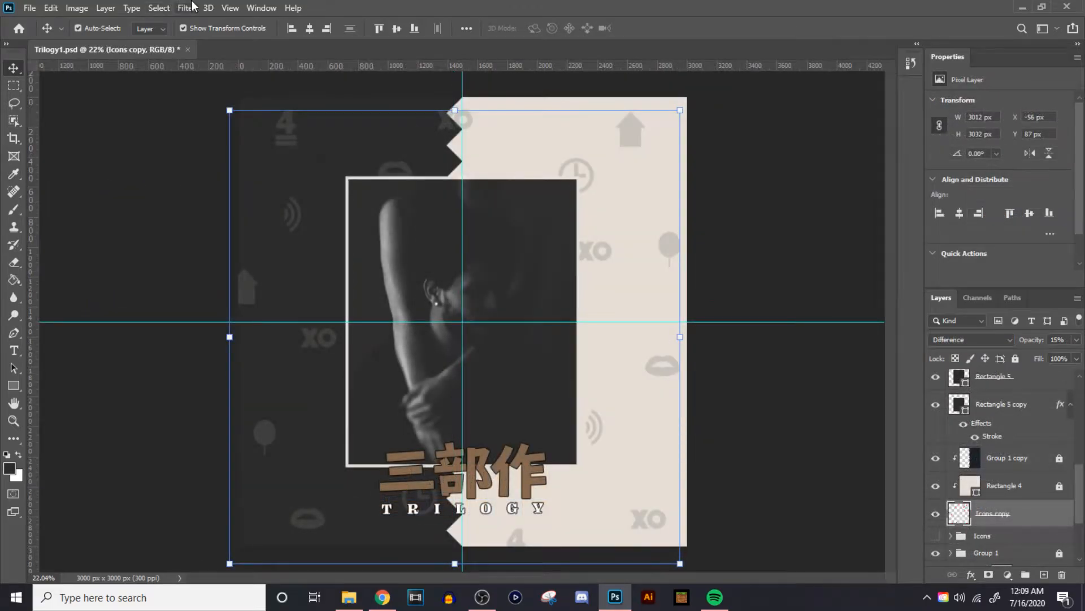
# Step: Apply the Ripple filter with Medium size to the Icons copy layer
pyautogui.click(187, 8)
pyautogui.moveTo(233, 189)
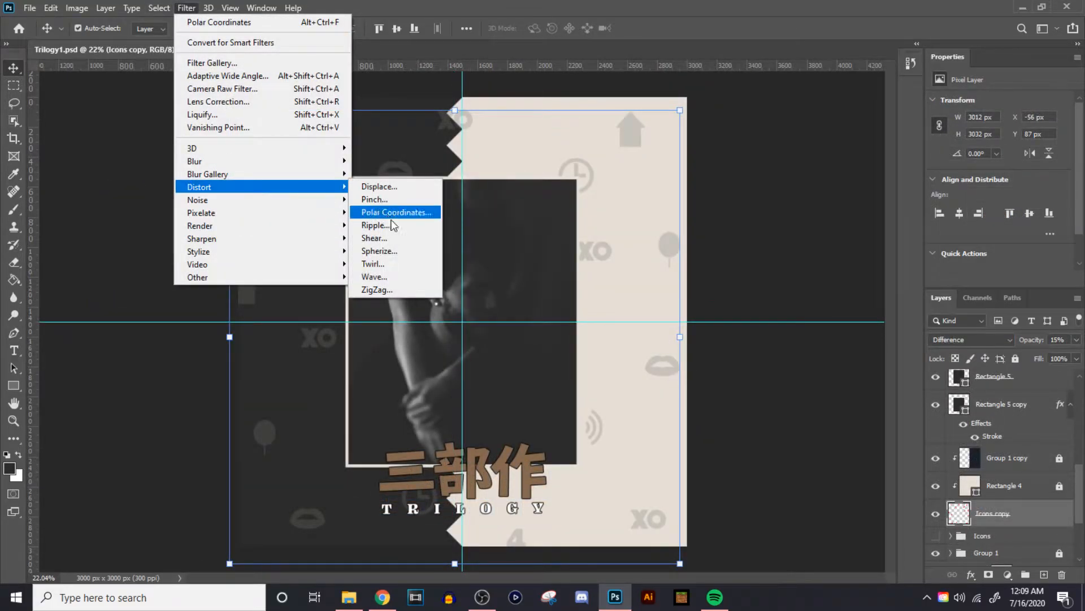
pyautogui.click(373, 224)
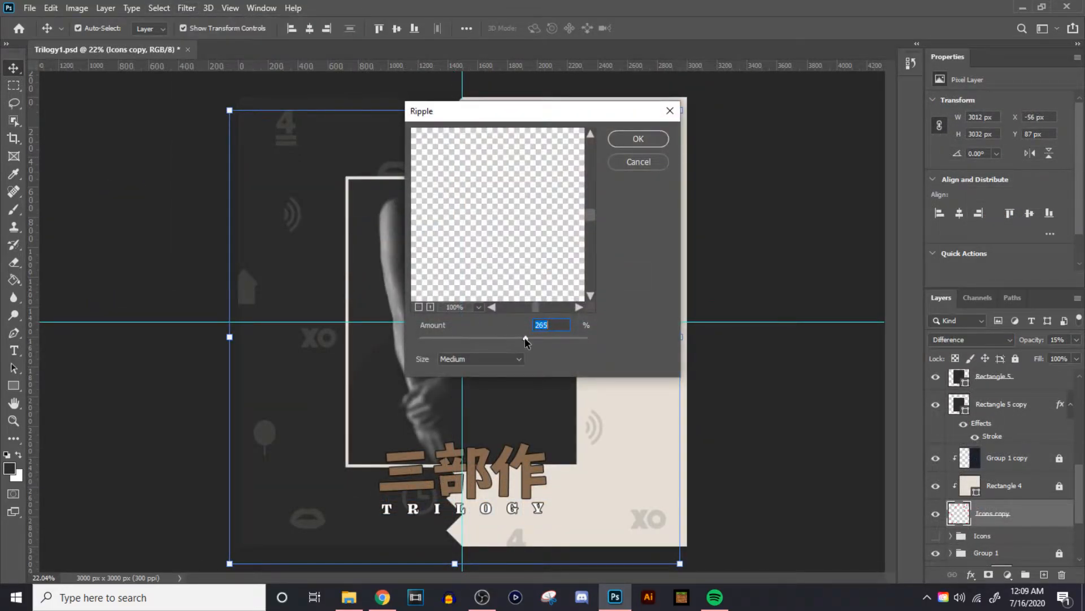
pyautogui.moveTo(521, 204); pyautogui.dragTo(479, 173)
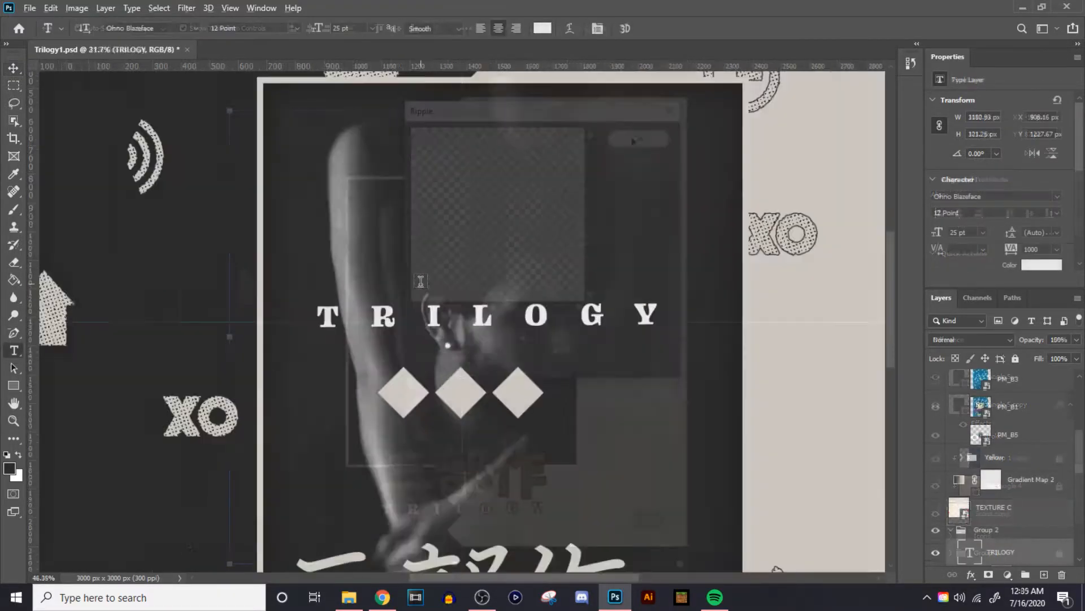
# Step: Add the text "The Weeknd" with tracking 0 and place it just above the TRILOGY title
pyautogui.click(422, 226)
pyautogui.write('the weeknd')
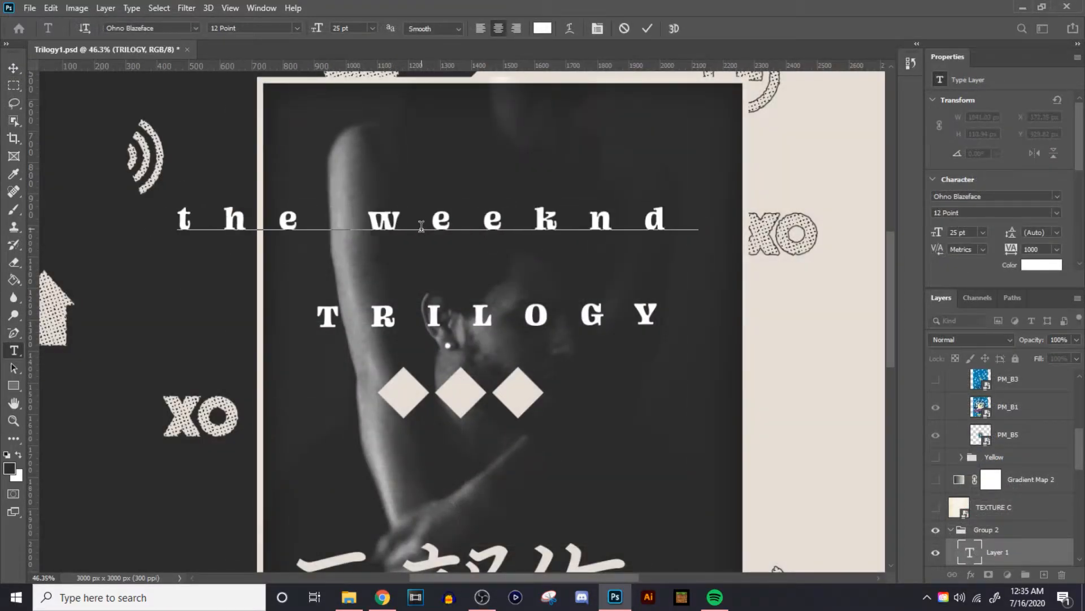
pyautogui.hotkey('ctrl', 'a')
pyautogui.click(1057, 249)
pyautogui.click(1043, 329)
pyautogui.moveTo(417, 261); pyautogui.dragTo(397, 338)
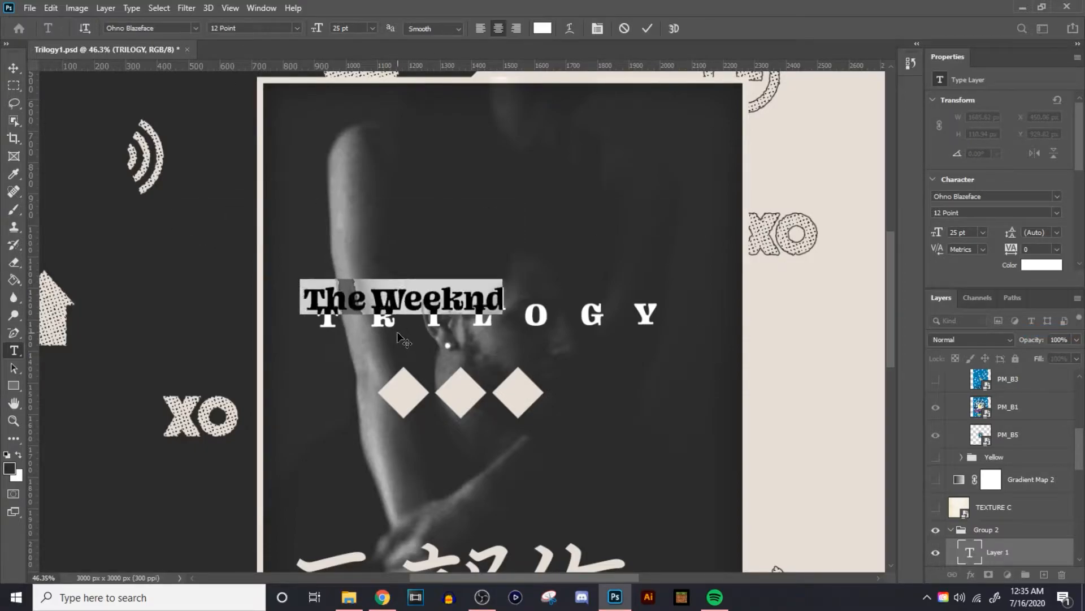
pyautogui.click(648, 29)
# Step: Set The Weeknd text in the Raimond FREE font
pyautogui.click(1057, 197)
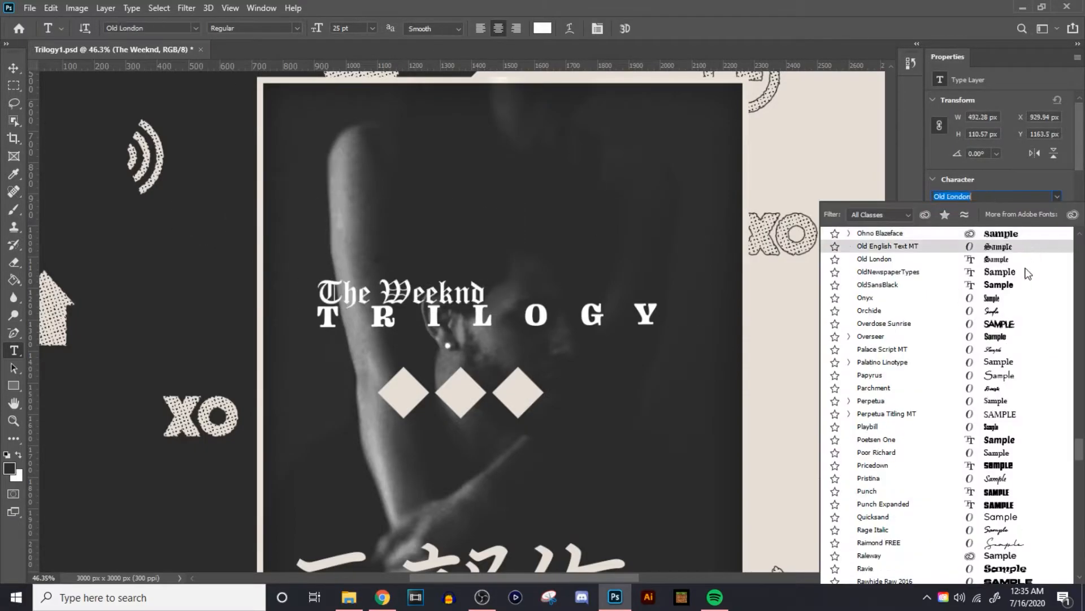
pyautogui.scroll(-3, 1012, 424)
pyautogui.click(1012, 419)
pyautogui.press('v')
pyautogui.scroll(7, 355, 296)
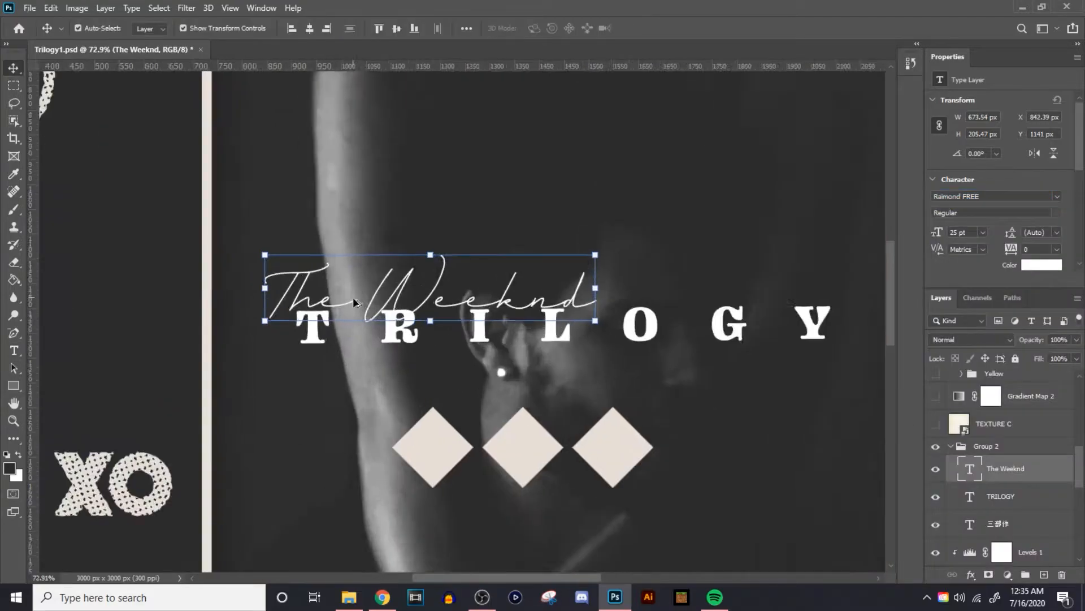
# Step: Try a tracking of -60 on The Weeknd text and return it to 0
pyautogui.click(1056, 249)
pyautogui.moveTo(1011, 249); pyautogui.dragTo(947, 277)
pyautogui.write('-60')
pyautogui.press('Return')
pyautogui.write('0')
pyautogui.press('Return')
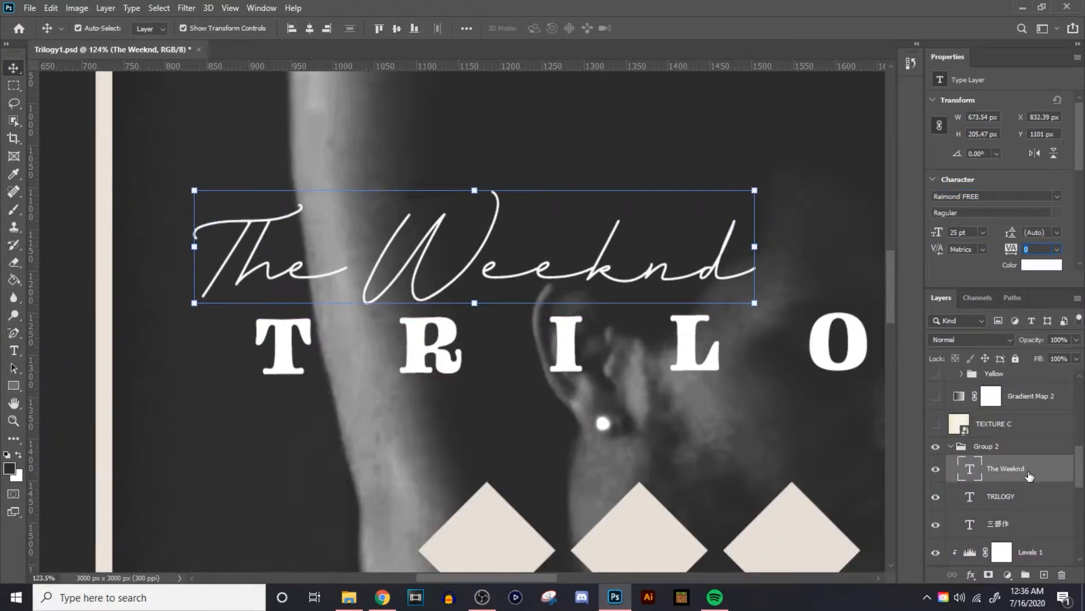
# Step: Add a Stroke effect to The Weeknd text and pick a new stroke colour
pyautogui.doubleClick(1017, 474)
pyautogui.click(610, 308)
pyautogui.click(741, 337)
pyautogui.click(596, 166)
pyautogui.click(899, 161)
# Step: Adjust the thickness of The Weeknd text's stroke and reposition the text over the TRILOGY title
pyautogui.moveTo(760, 241); pyautogui.dragTo(763, 242)
pyautogui.moveTo(839, 188); pyautogui.dragTo(818, 296)
pyautogui.press('Down')
pyautogui.press('Down')
pyautogui.press('Down')
pyautogui.press('Down')
pyautogui.press('Down')
pyautogui.press('Up')
pyautogui.click(979, 327)
pyautogui.moveTo(515, 283)
pyautogui.mouseDown()
pyautogui.moveTo(540, 320)
pyautogui.moveTo(552, 316)
pyautogui.mouseUp()
# Step: Change The Weeknd text's fill colour to bright red
pyautogui.click(1041, 265)
pyautogui.click(749, 169)
pyautogui.moveTo(786, 178); pyautogui.dragTo(787, 167)
pyautogui.click(903, 160)
# Step: Recolour The Weeknd text's stroke red and shift the text toward the start of the TRILOGY title
pyautogui.doubleClick(1043, 471)
pyautogui.click(572, 370)
pyautogui.click(720, 400)
pyautogui.click(764, 167)
pyautogui.click(904, 160)
pyautogui.click(980, 281)
pyautogui.moveTo(567, 309); pyautogui.dragTo(526, 309)
pyautogui.scroll(-5, 519, 398)
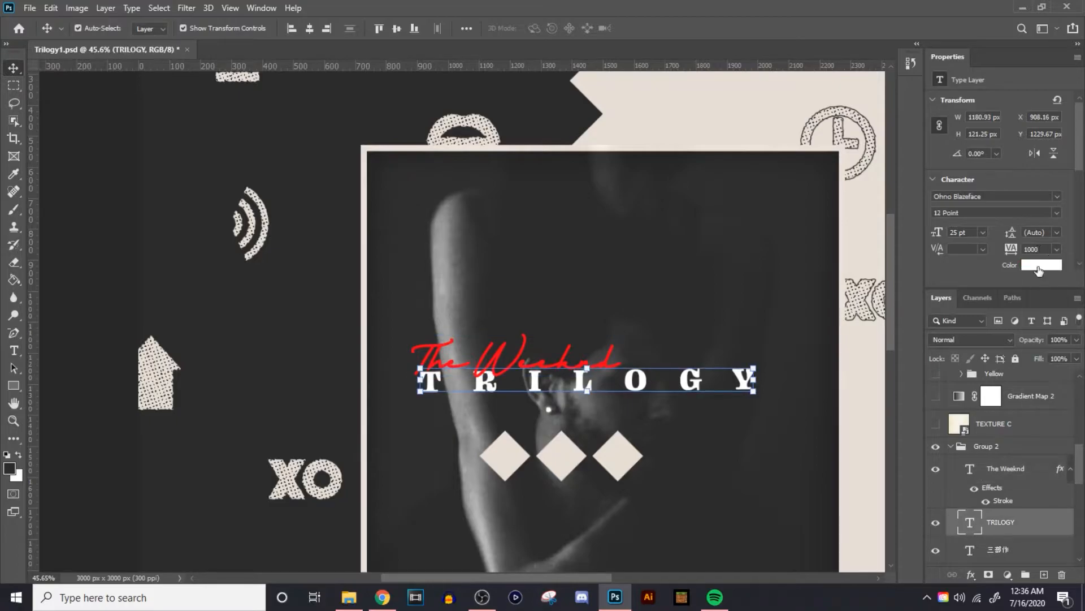
# Step: Tighten the TRILOGY title's letter spacing and arrange it directly beneath The Weeknd text
pyautogui.moveTo(603, 387); pyautogui.dragTo(603, 387)
pyautogui.click(621, 400)
pyautogui.moveTo(628, 389); pyautogui.dragTo(572, 396)
pyautogui.click(486, 204)
pyautogui.scroll(5, 487, 378)
pyautogui.moveTo(498, 366); pyautogui.dragTo(463, 369)
pyautogui.click(623, 426)
pyautogui.scroll(-5, 622, 426)
pyautogui.scroll(6, 514, 395)
# Step: Preview the installed fonts on The Weeknd text, including Calisto MT, Cooper Std, Felix Titling, Jungle Juice and Kill The Noise
pyautogui.click(512, 373)
pyautogui.click(1057, 196)
pyautogui.scroll(-3, 955, 291)
pyautogui.scroll(-3, 959, 442)
pyautogui.click(960, 337)
pyautogui.click(1057, 196)
pyautogui.scroll(-5, 955, 452)
pyautogui.scroll(-4, 955, 452)
pyautogui.scroll(-9, 955, 435)
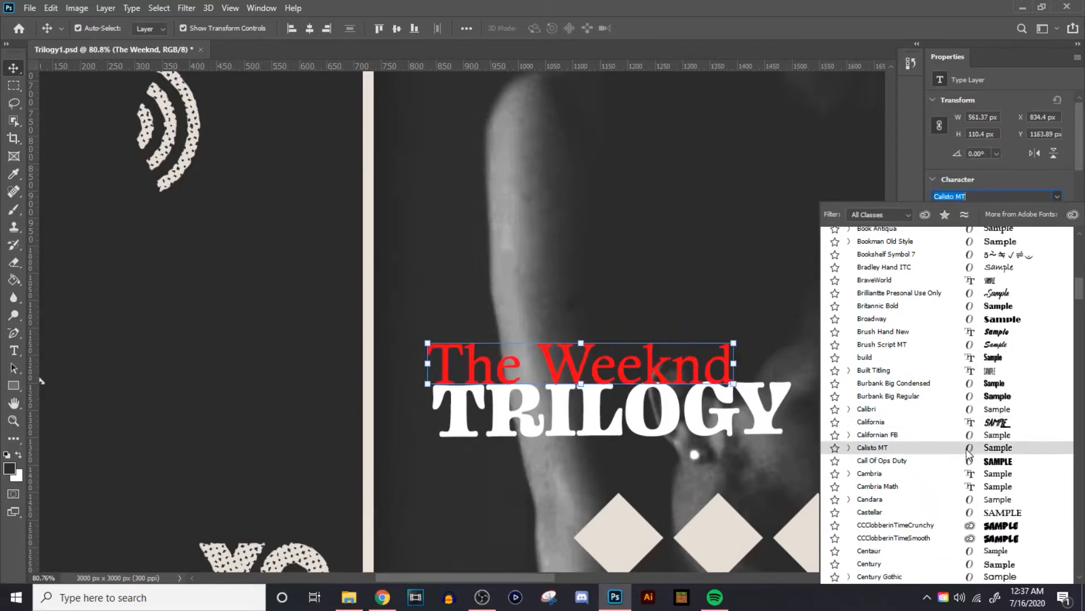
pyautogui.scroll(-3, 953, 421)
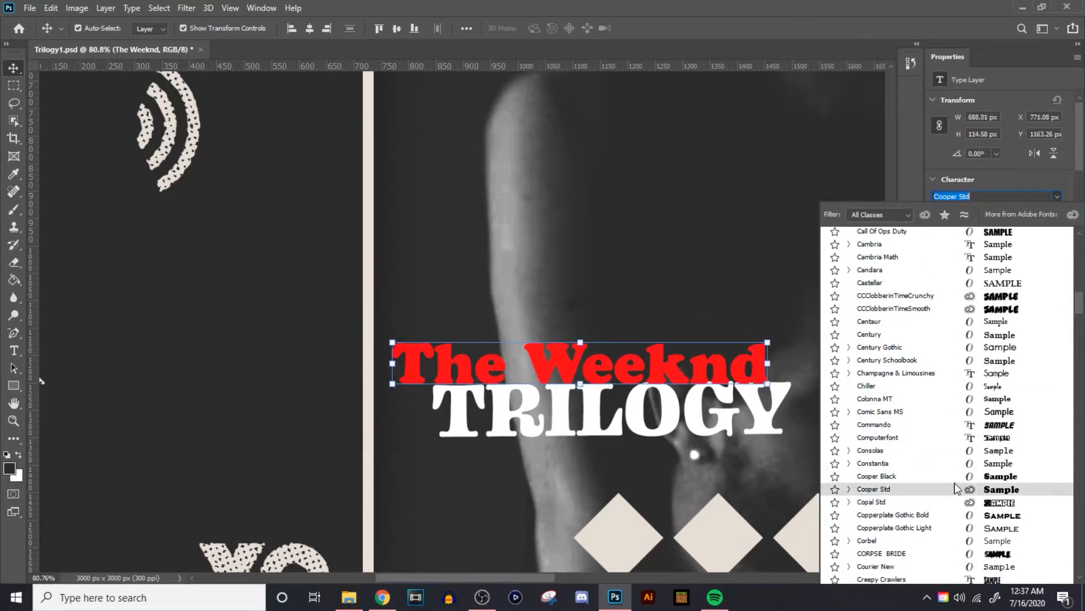
pyautogui.scroll(-3, 955, 502)
pyautogui.scroll(-8, 960, 537)
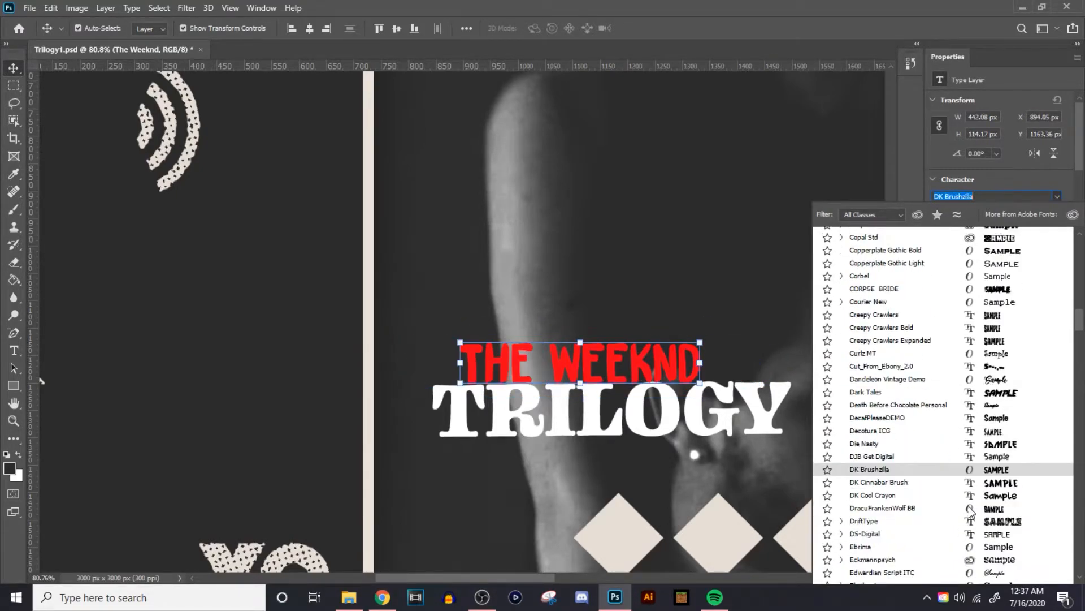
pyautogui.scroll(-2, 949, 520)
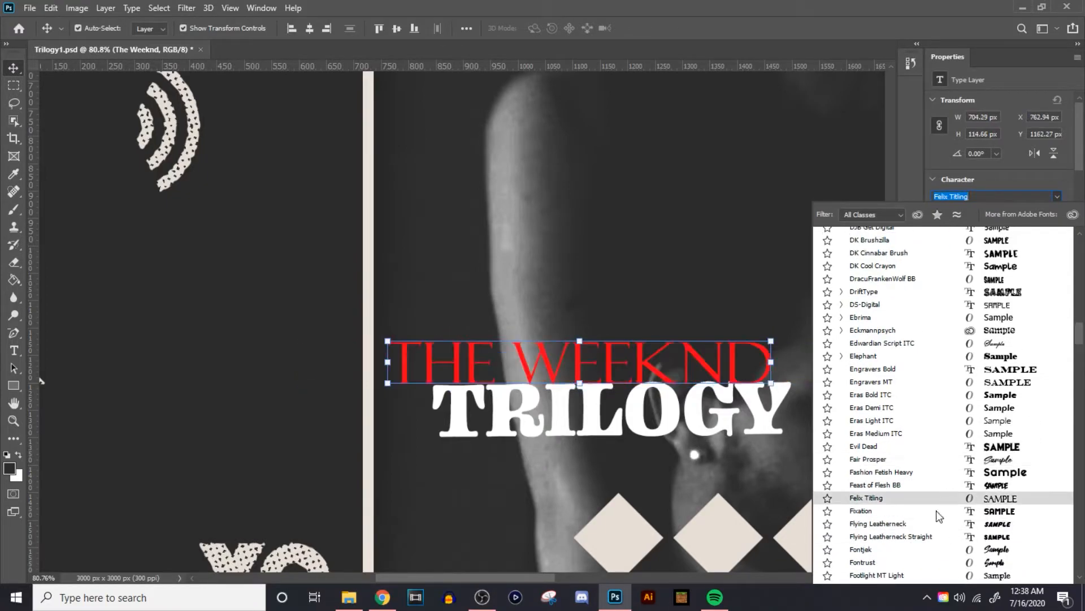
pyautogui.scroll(-15, 950, 560)
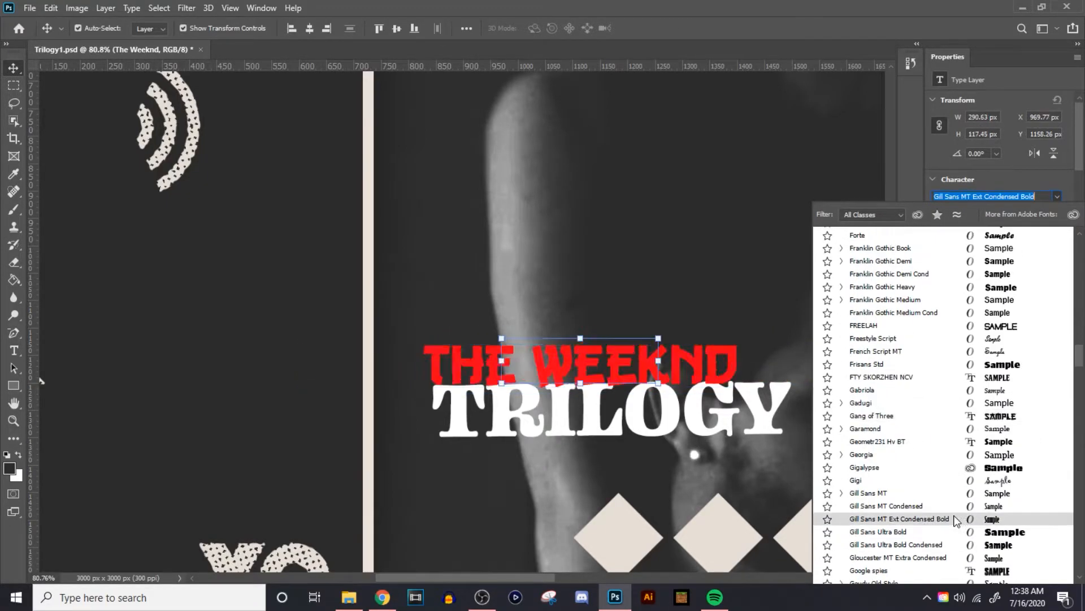
pyautogui.scroll(-9, 963, 532)
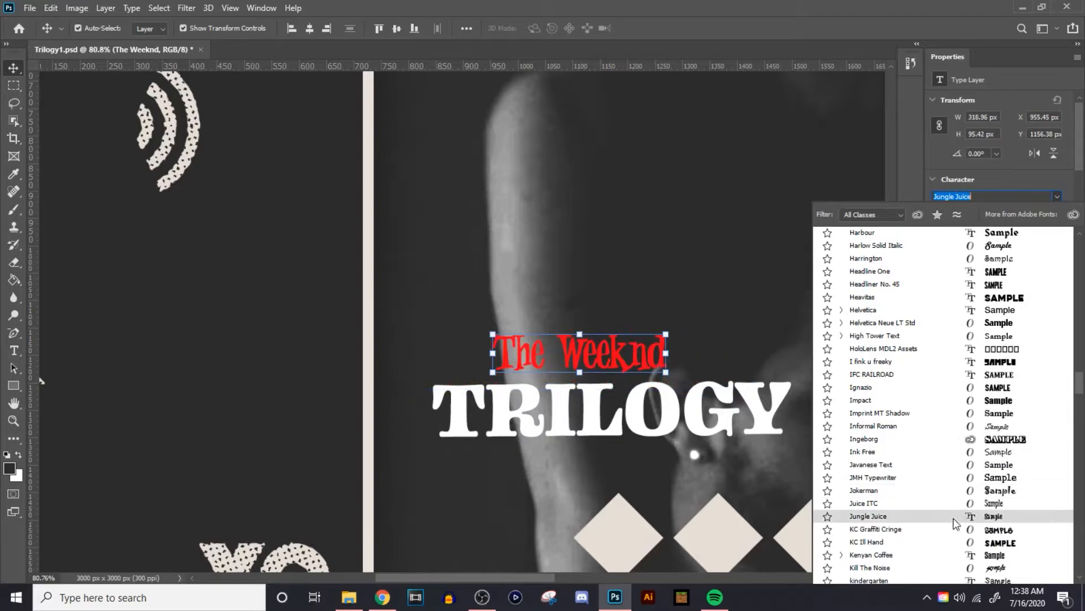
pyautogui.scroll(-1, 956, 519)
pyautogui.scroll(-6, 950, 534)
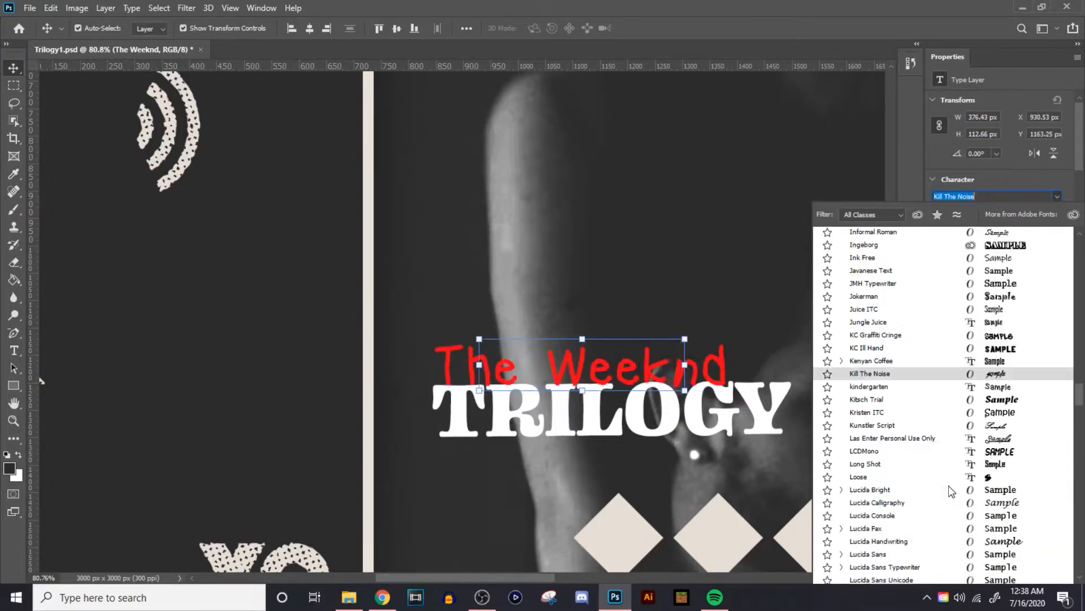
pyautogui.scroll(-9, 955, 525)
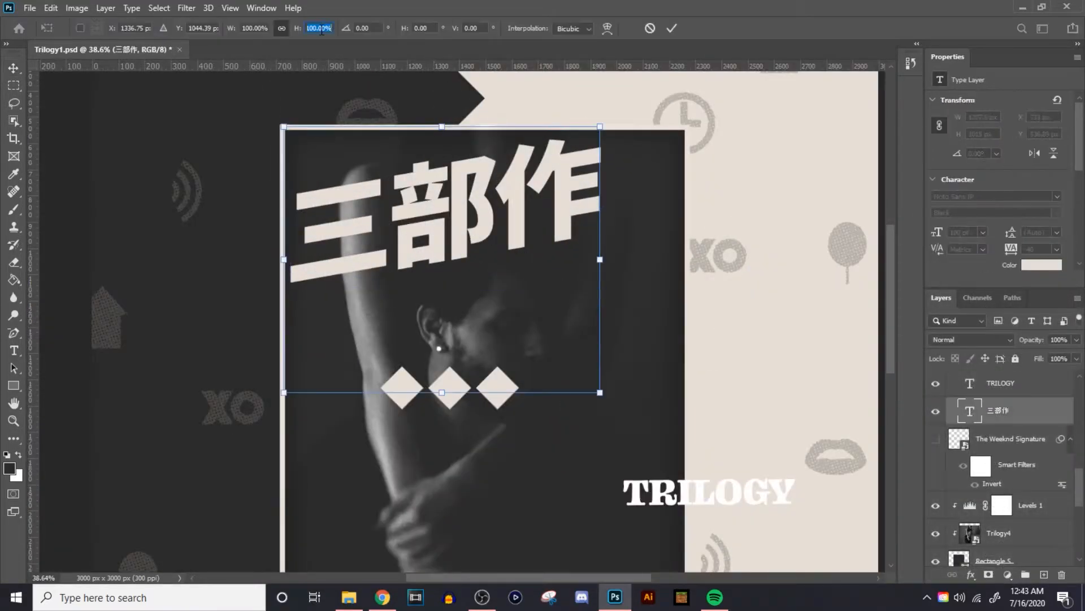
# Step: Scale the 三部作 title to 50% and place it in the portrait frame's upper-left corner
pyautogui.write('50')
pyautogui.moveTo(455, 241); pyautogui.dragTo(372, 183)
pyautogui.click(634, 111)
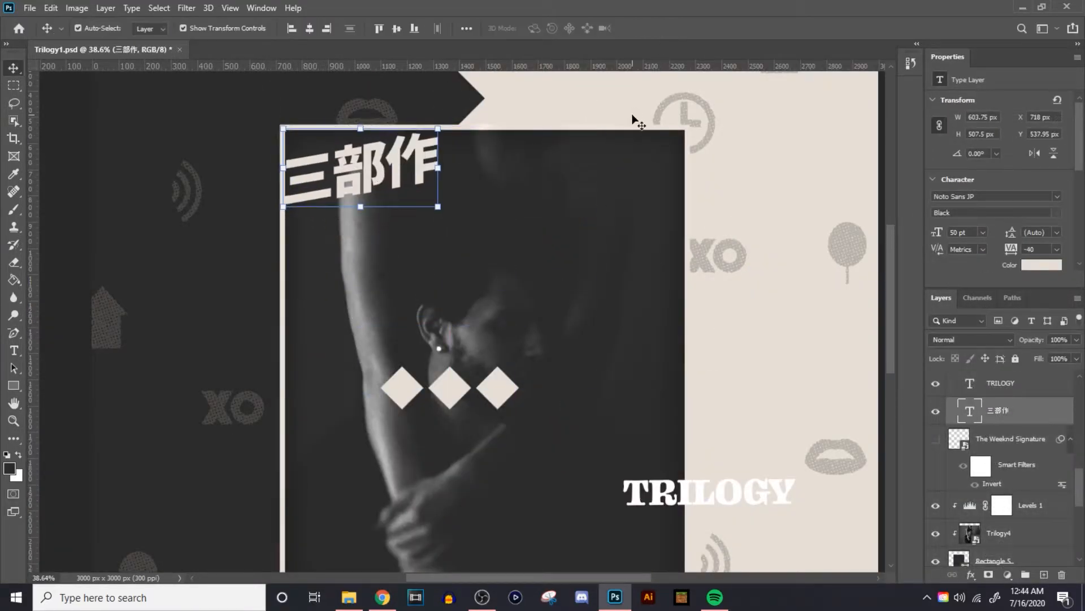
pyautogui.click(406, 205)
# Step: Try other blend modes such as Pin Light on the 三部作 title and keep it at Normal
pyautogui.click(967, 339)
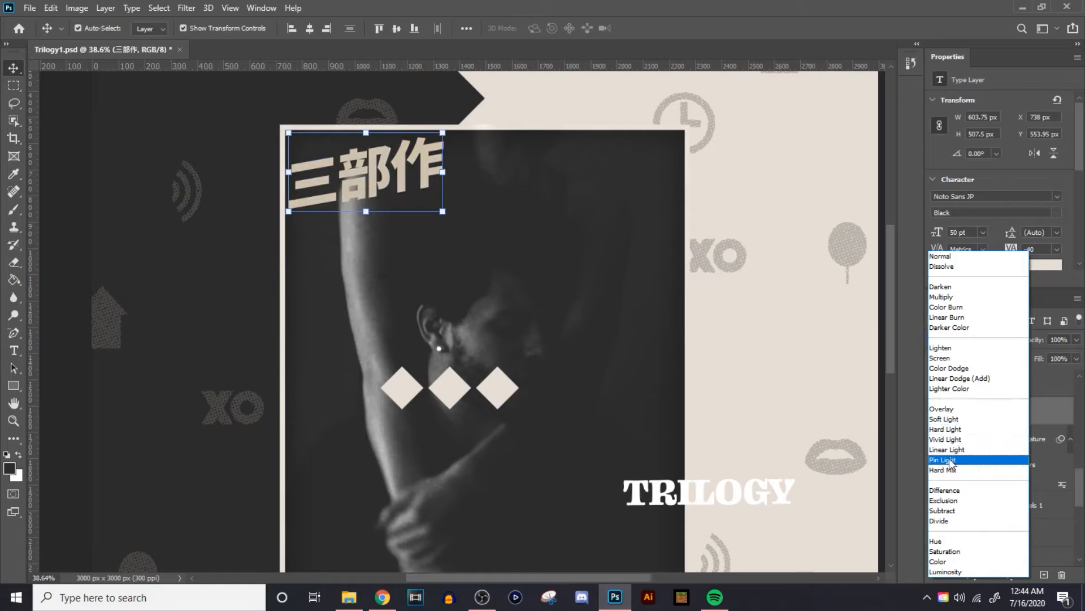
pyautogui.click(946, 256)
pyautogui.click(748, 196)
pyautogui.hotkey('ctrl', '0')
pyautogui.scroll(10, 1002, 441)
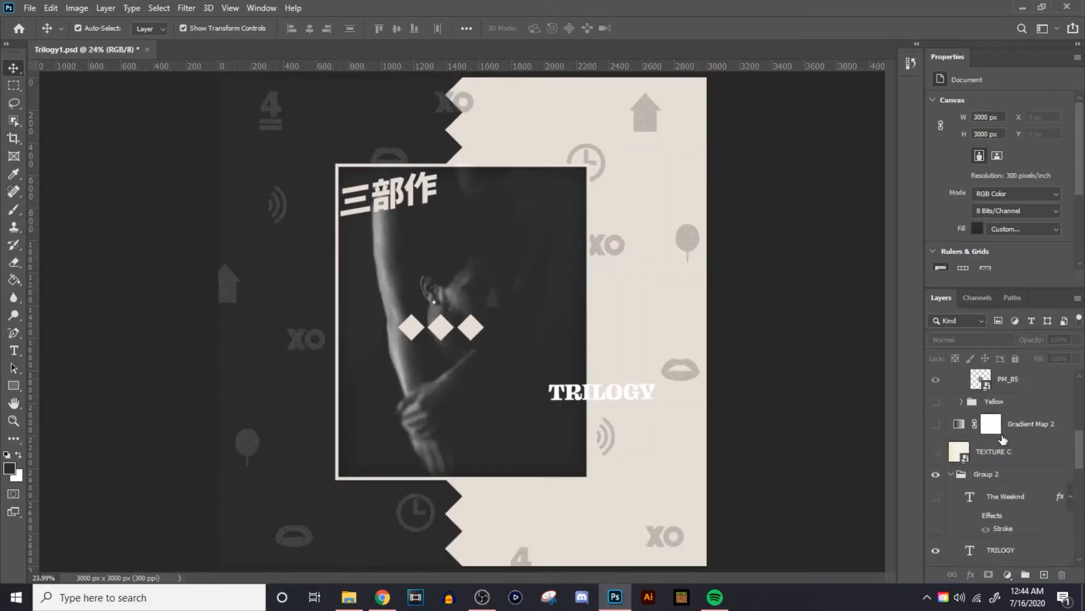
# Step: Show the OG Covers group and transform the three-diamond Group 3 against the original cover's diamonds
pyautogui.click(951, 422)
pyautogui.click(935, 445)
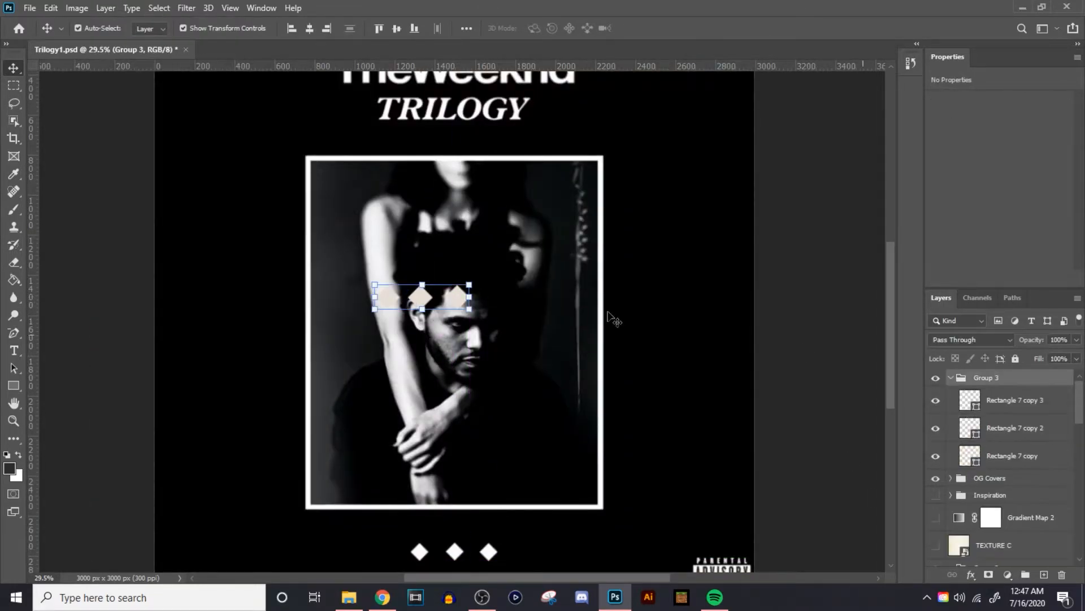
pyautogui.hotkey('ctrl', 't')
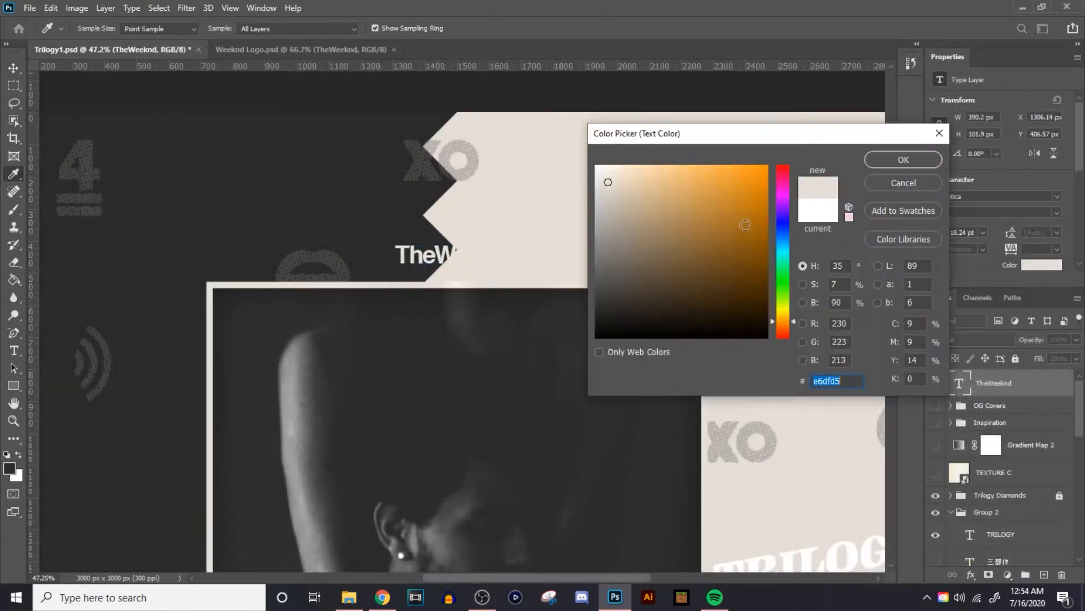
# Step: Draw a dark rectangle behind the TheWeeknd text and align the two
pyautogui.moveTo(389, 238); pyautogui.dragTo(511, 269)
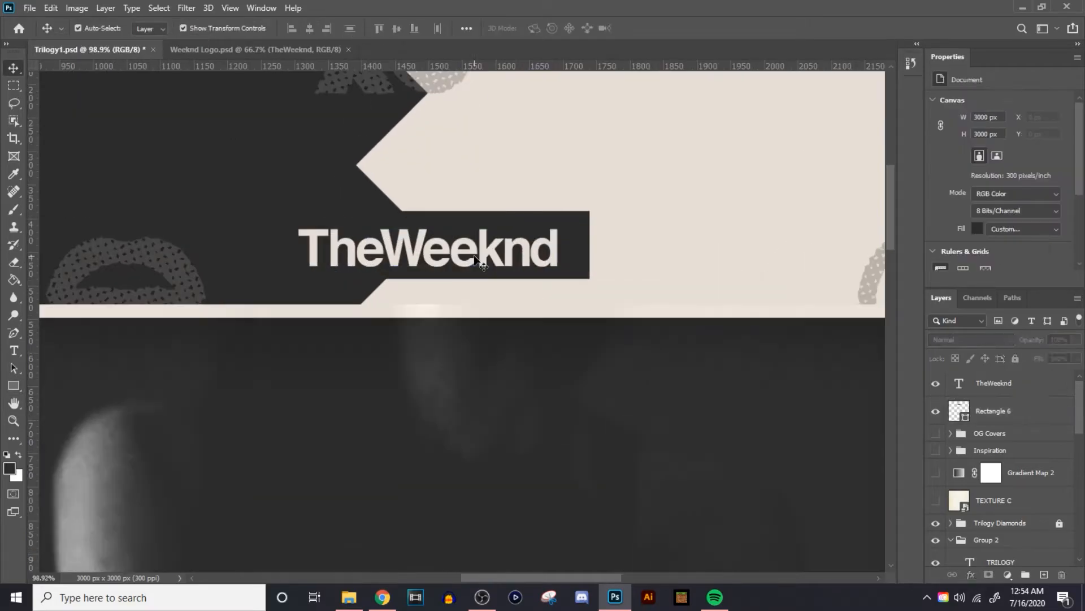
pyautogui.click(467, 28)
pyautogui.click(452, 139)
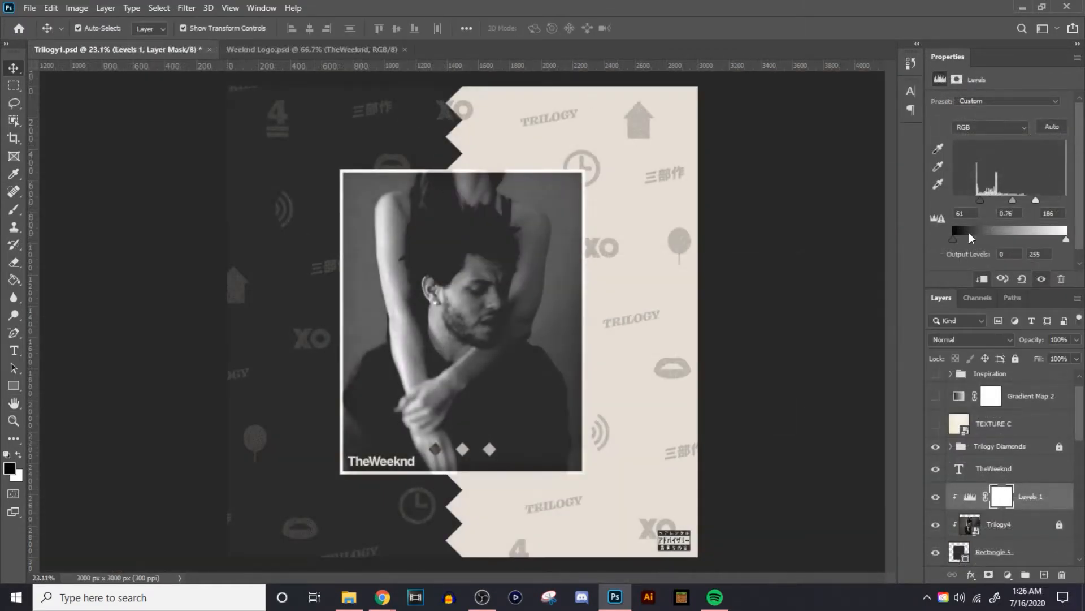
# Step: Add an Exposure adjustment layer above Levels 1 with exposure +3.04, offset -0.0812 and the Lighter Color blend mode
pyautogui.click(106, 8)
pyautogui.moveTo(170, 187)
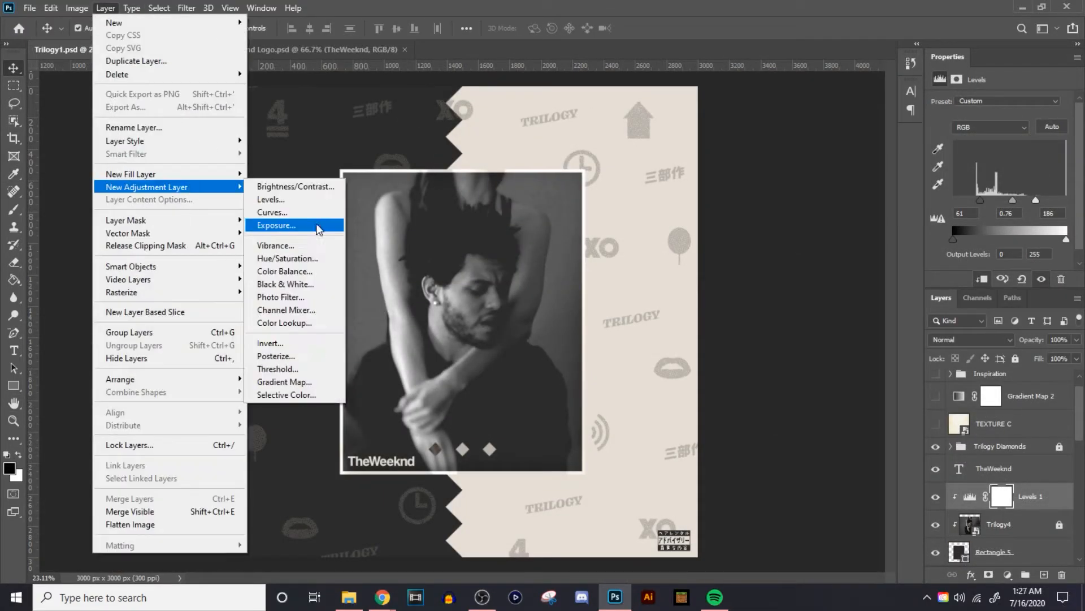
pyautogui.click(277, 225)
pyautogui.click(969, 339)
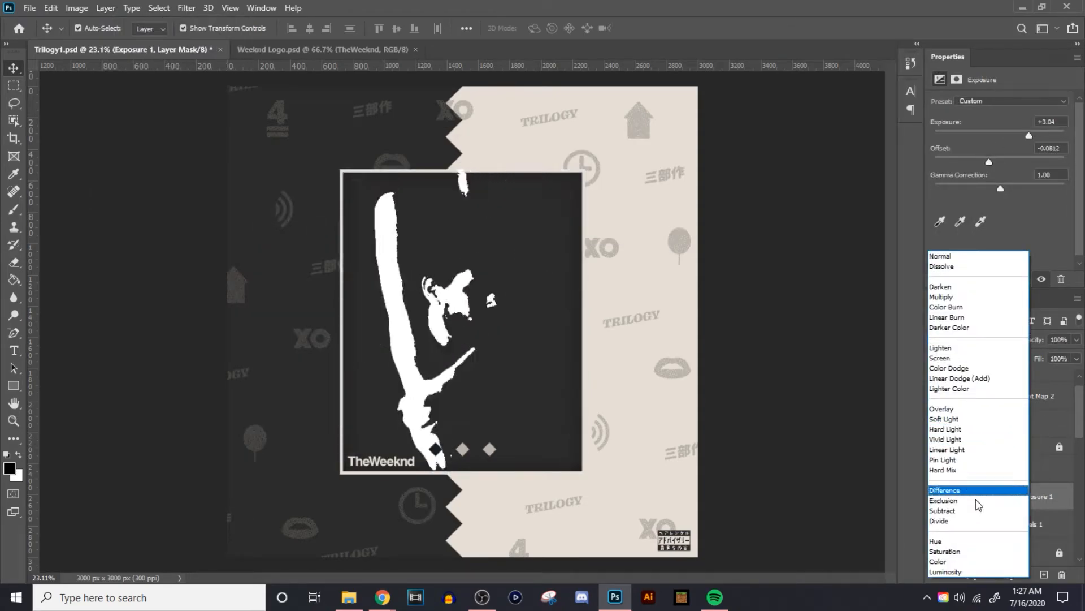
pyautogui.click(970, 389)
# Step: Fine-tune the exposure, offset and gamma correction of the Exposure 1 layer
pyautogui.moveTo(1029, 136)
pyautogui.mouseDown()
pyautogui.moveTo(1010, 152)
pyautogui.moveTo(1038, 136)
pyautogui.mouseUp()
pyautogui.moveTo(989, 162); pyautogui.dragTo(972, 162)
pyautogui.moveTo(1001, 189); pyautogui.dragTo(1018, 185)
pyautogui.moveTo(1039, 136); pyautogui.dragTo(1013, 135)
pyautogui.moveTo(1018, 189)
pyautogui.mouseDown()
pyautogui.moveTo(998, 189)
pyautogui.moveTo(1029, 198)
pyautogui.mouseUp()
# Step: Try brushing the Levels 1 mask along the portrait's left side and undo the strokes
pyautogui.click(970, 524)
pyautogui.click(1002, 524)
pyautogui.press('b')
pyautogui.moveTo(356, 333); pyautogui.dragTo(357, 446)
pyautogui.hotkey('ctrl', 'z')
pyautogui.click(970, 497)
pyautogui.click(1001, 524)
pyautogui.moveTo(361, 362)
pyautogui.mouseDown()
pyautogui.moveTo(436, 419)
pyautogui.moveTo(390, 249)
pyautogui.mouseUp()
pyautogui.hotkey('ctrl', 'z')
# Step: Add a Levels adjustment layer above Levels 1 with midtones at 0.44 and brush its mask over the figures
pyautogui.click(106, 8)
pyautogui.click(283, 204)
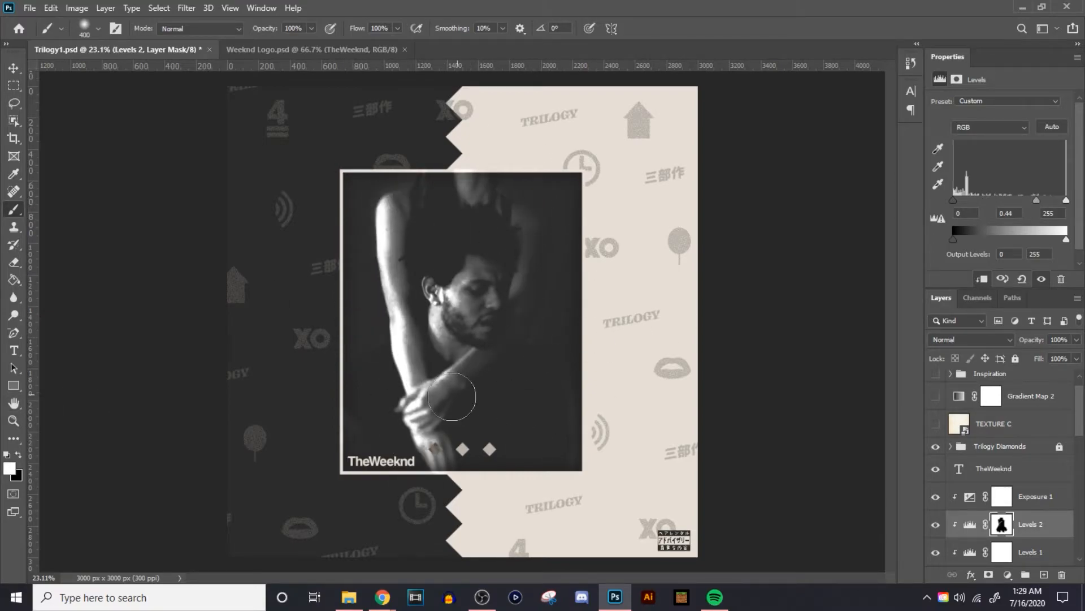
pyautogui.moveTo(424, 478); pyautogui.dragTo(391, 237)
# Step: Brighten the midtones and highlights of Levels 2 and paint its mask along both sides of the portrait
pyautogui.moveTo(1036, 200); pyautogui.dragTo(977, 200)
pyautogui.moveTo(1066, 200); pyautogui.dragTo(1020, 200)
pyautogui.press('x')
pyautogui.moveTo(486, 190)
pyautogui.mouseDown()
pyautogui.moveTo(545, 218)
pyautogui.moveTo(557, 407)
pyautogui.mouseUp()
pyautogui.moveTo(362, 447); pyautogui.dragTo(390, 201)
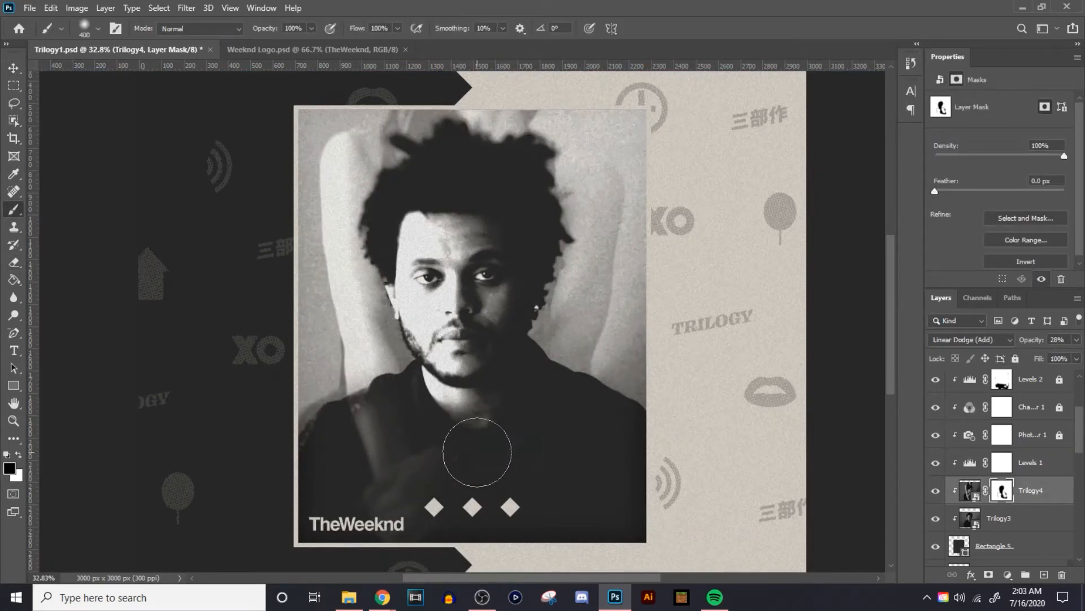
# Step: Paint the Trilogy4 layer mask over the portrait's neck and face with the swapped brush colour
pyautogui.press('x')
pyautogui.moveTo(453, 396); pyautogui.dragTo(489, 261)
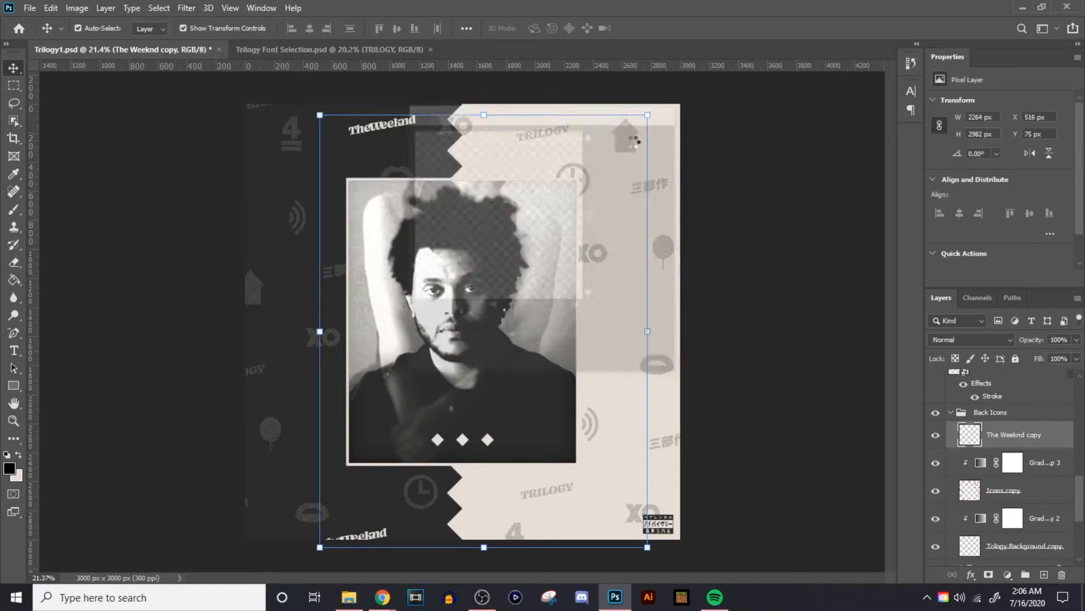
# Step: Apply the Ripple filter to The Weeknd copy layer in the Back Icons group
pyautogui.click(187, 8)
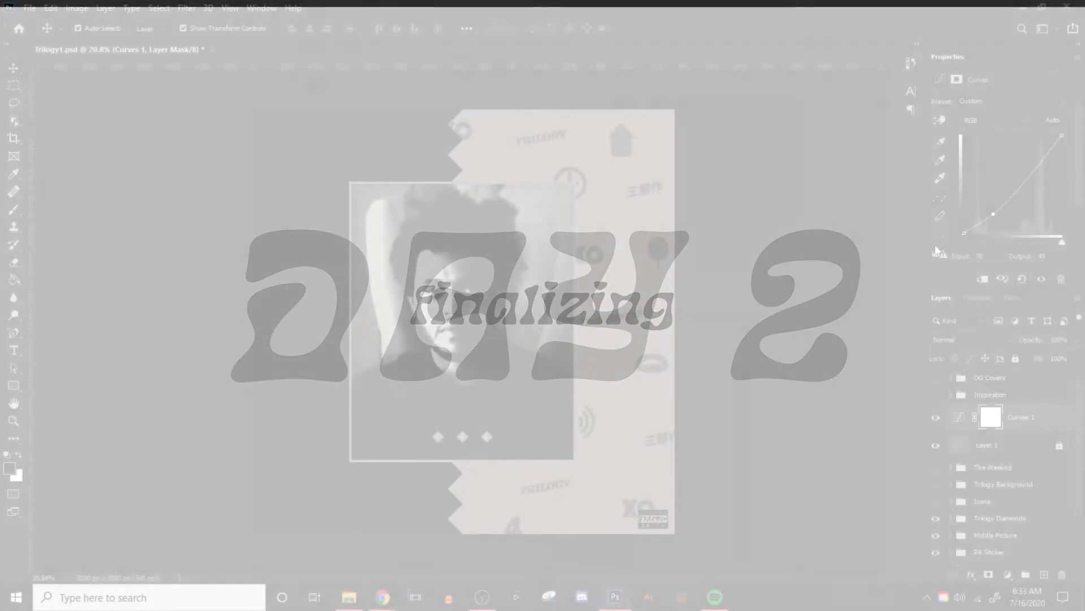
# Step: Add a Black & White adjustment layer beneath Curves 1, raising its greens and blues and lowering its magentas
pyautogui.click(105, 8)
pyautogui.click(303, 296)
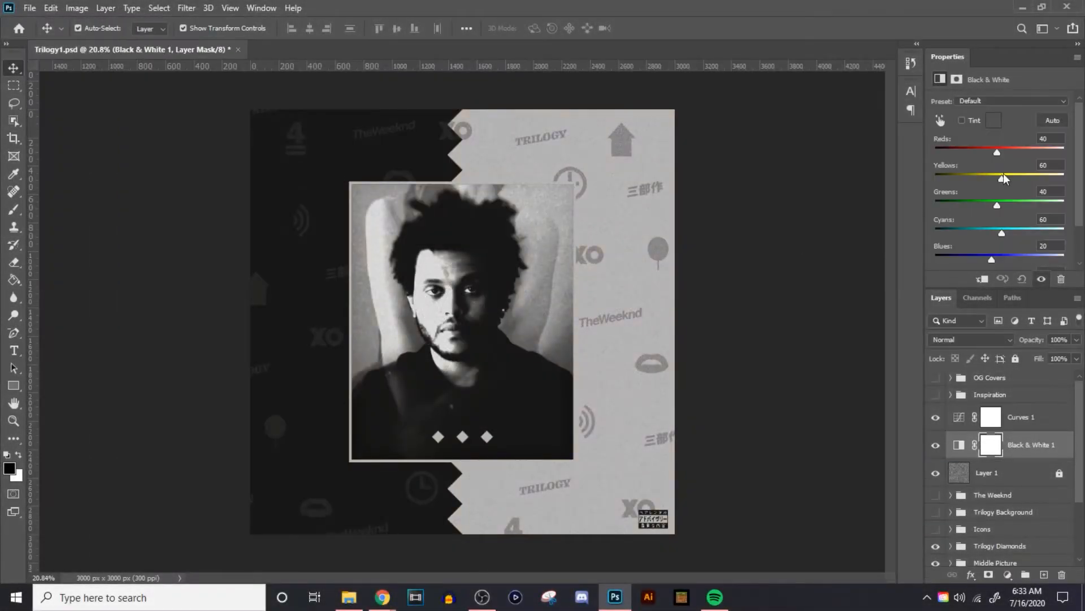
pyautogui.moveTo(1084, 155); pyautogui.dragTo(998, 151)
pyautogui.moveTo(998, 205); pyautogui.dragTo(1046, 207)
pyautogui.moveTo(992, 260); pyautogui.dragTo(1027, 260)
pyautogui.scroll(-3, 1026, 249)
pyautogui.moveTo(1008, 243); pyautogui.dragTo(937, 243)
# Step: Darken the Curves 1 midtones to input 129 and output 72, comparing with the Black & White 1 layer hidden
pyautogui.click(1021, 417)
pyautogui.moveTo(1013, 184)
pyautogui.mouseDown()
pyautogui.moveTo(1033, 214)
pyautogui.moveTo(1046, 138)
pyautogui.moveTo(1024, 195)
pyautogui.mouseUp()
pyautogui.click(937, 448)
pyautogui.click(936, 448)
pyautogui.click(1023, 445)
pyautogui.click(1021, 418)
pyautogui.moveTo(1022, 195); pyautogui.dragTo(1013, 205)
# Step: Place the TEXTURE B paper image as an embedded layer directly beneath the Black & White 1 adjustment and select it
pyautogui.click(29, 8)
pyautogui.click(65, 254)
pyautogui.click(70, 204)
pyautogui.click(282, 35)
pyautogui.scroll(-7, 235, 201)
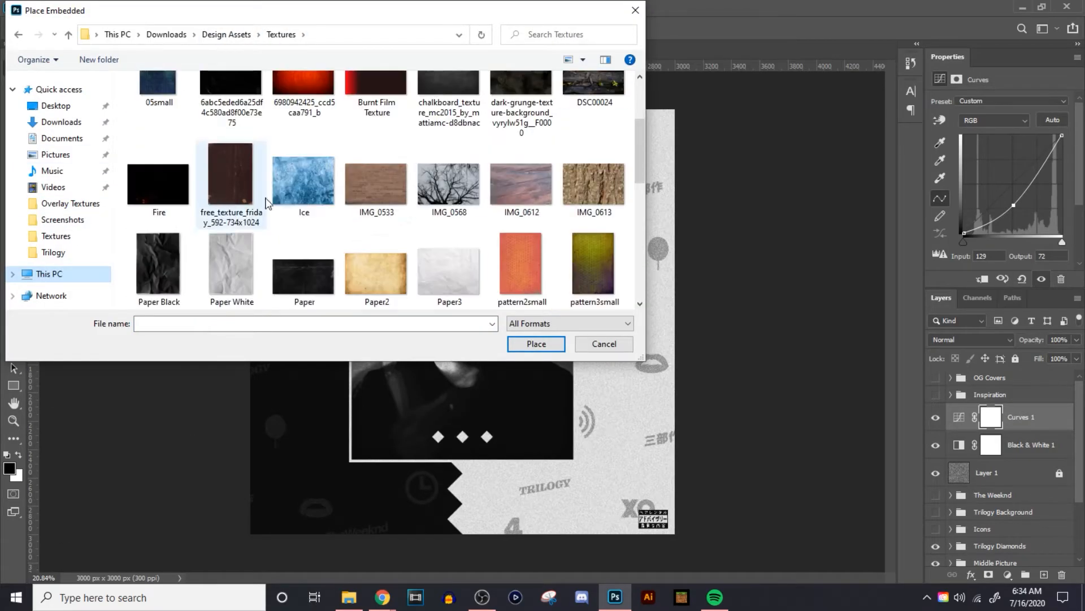
pyautogui.doubleClick(303, 243)
pyautogui.press('Return')
pyautogui.click(970, 339)
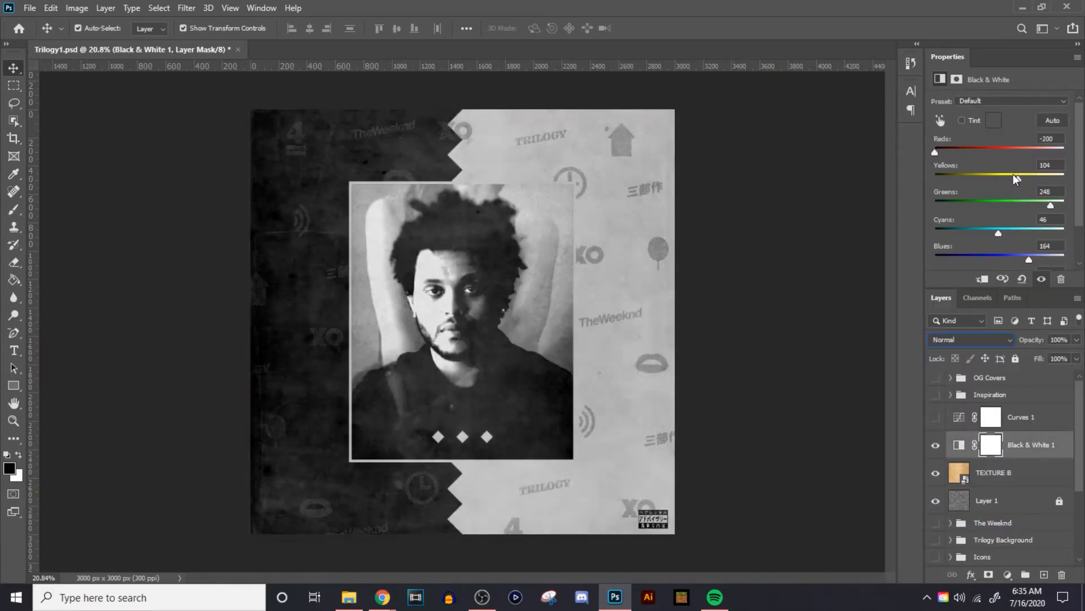
pyautogui.click(1035, 480)
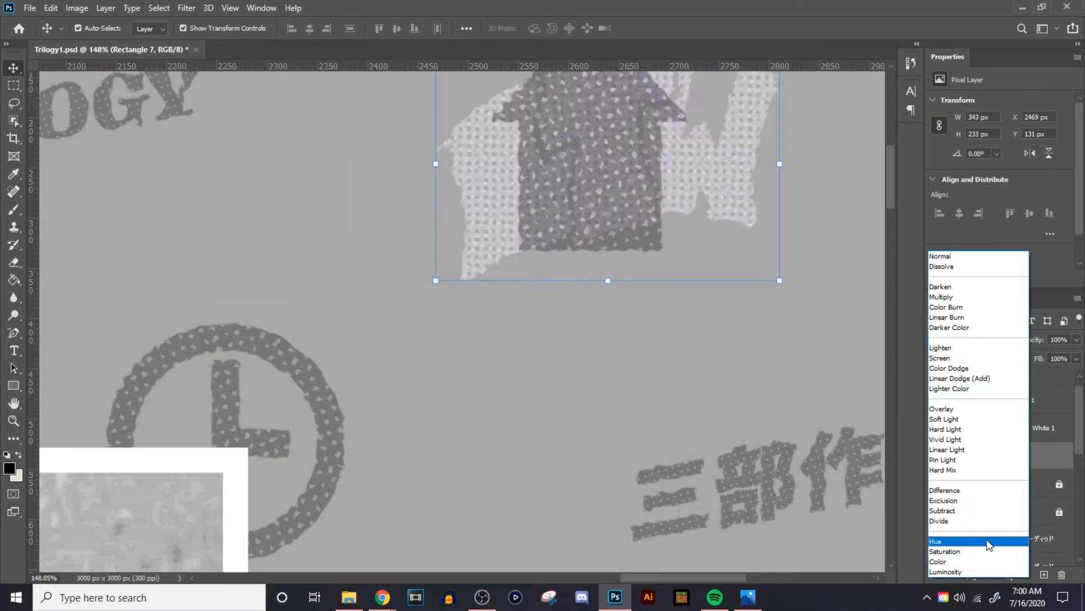
# Step: Try the BTW logo below the house icon in Difference mode at 20% opacity, moving its layer into the Back Icons group
pyautogui.click(988, 542)
pyautogui.moveTo(561, 207); pyautogui.dragTo(521, 382)
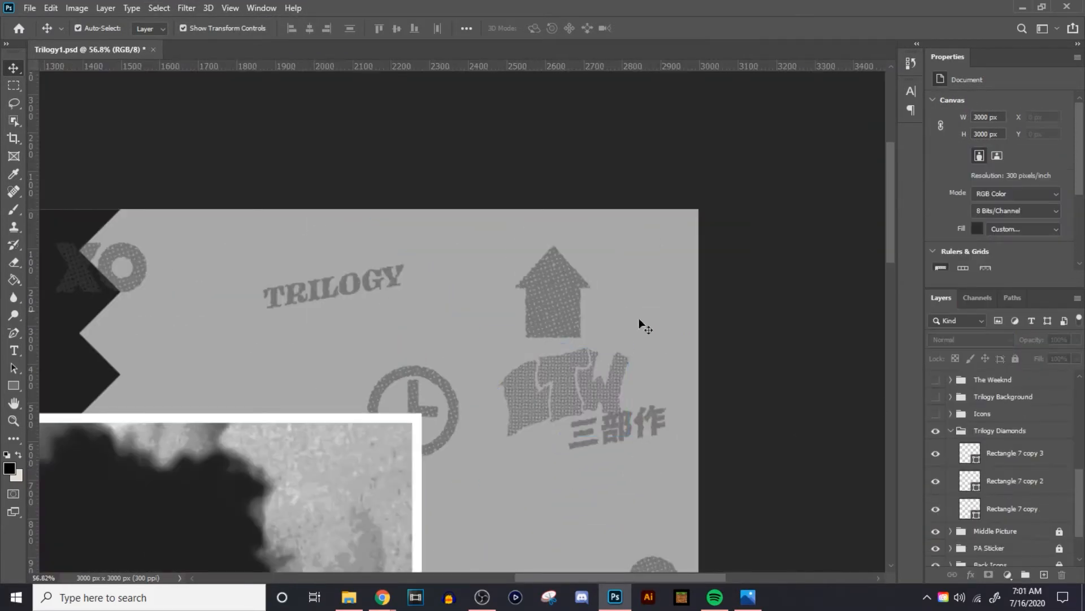
pyautogui.scroll(-3, 1018, 497)
pyautogui.scroll(-2, 1046, 526)
pyautogui.click(610, 385)
pyautogui.moveTo(582, 404); pyautogui.dragTo(560, 398)
pyautogui.scroll(6, 559, 399)
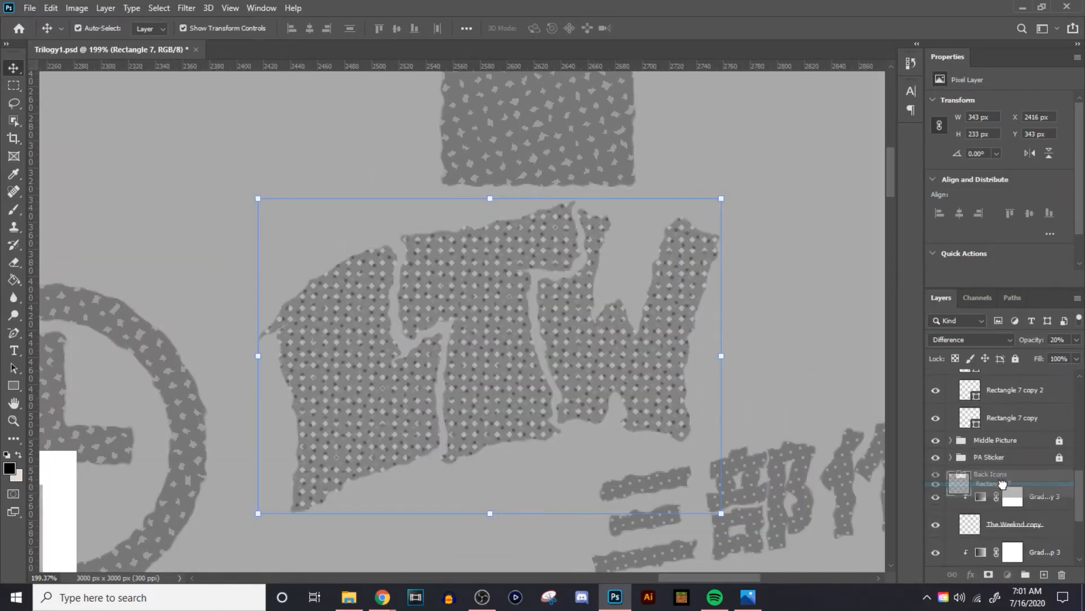
pyautogui.moveTo(1002, 484); pyautogui.dragTo(1002, 485)
pyautogui.scroll(-10, 502, 359)
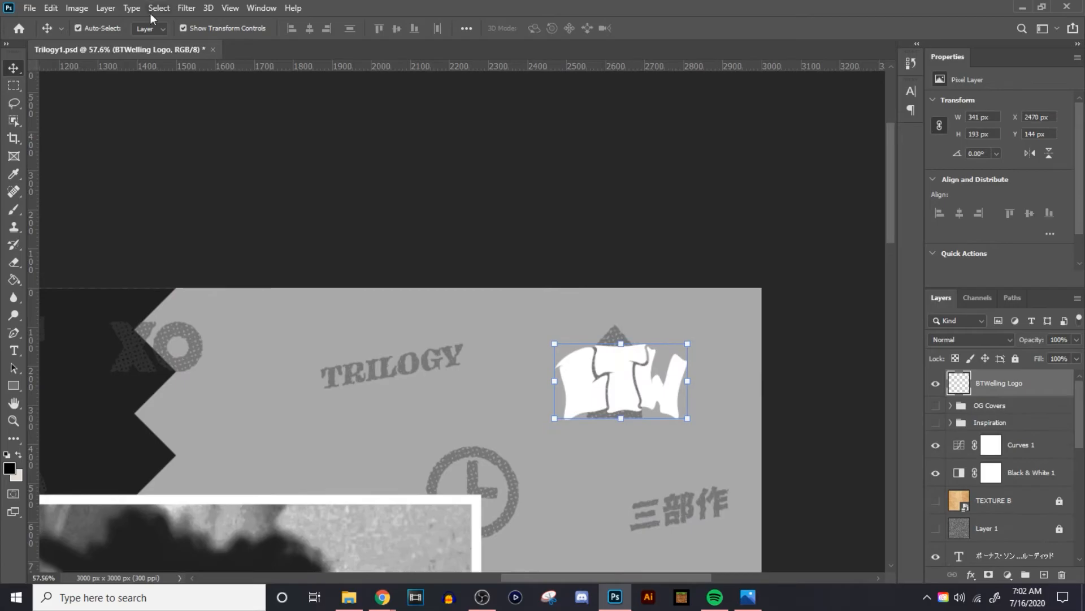
# Step: Draw a cream rectangle about 414 × 275 px over the white BTW logo, clip it to the logo and merge both layers
pyautogui.moveTo(538, 332); pyautogui.dragTo(699, 437)
pyautogui.hotkey('alt', 'ctrl', 'g')
pyautogui.click(105, 8)
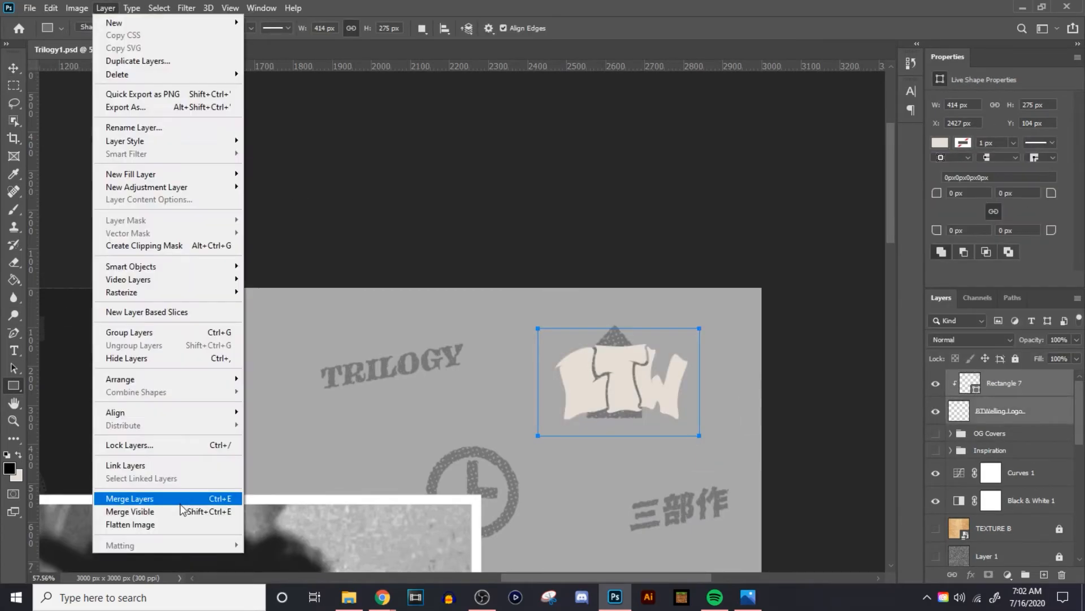
pyautogui.click(129, 499)
# Step: Roughen the merged BTW logo with a rippled halftone texture and adjust its blend mode to match the background icons
pyautogui.click(187, 8)
pyautogui.click(386, 225)
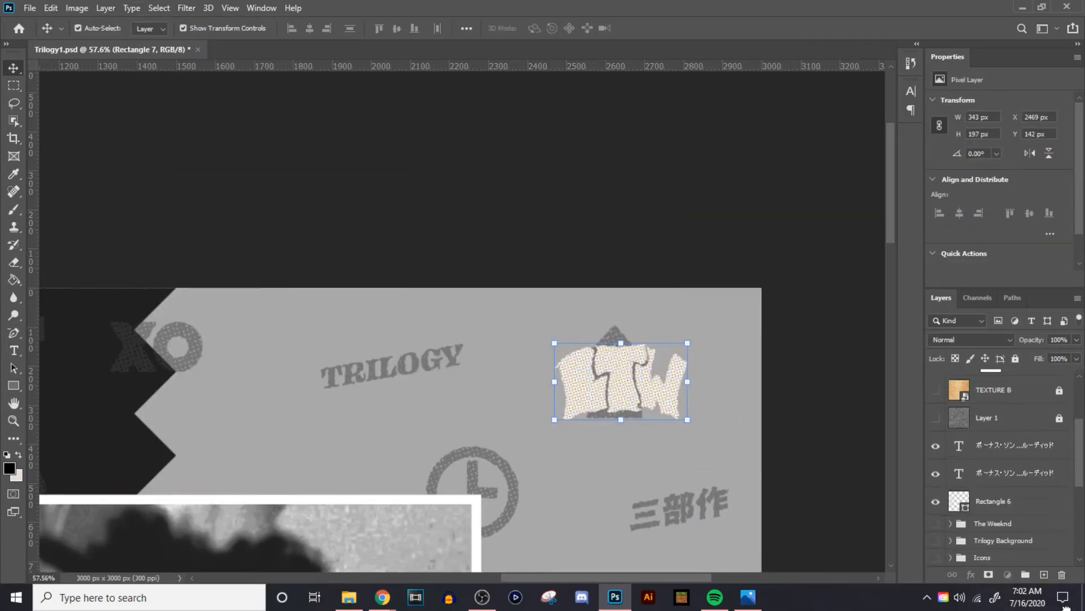
pyautogui.click(969, 339)
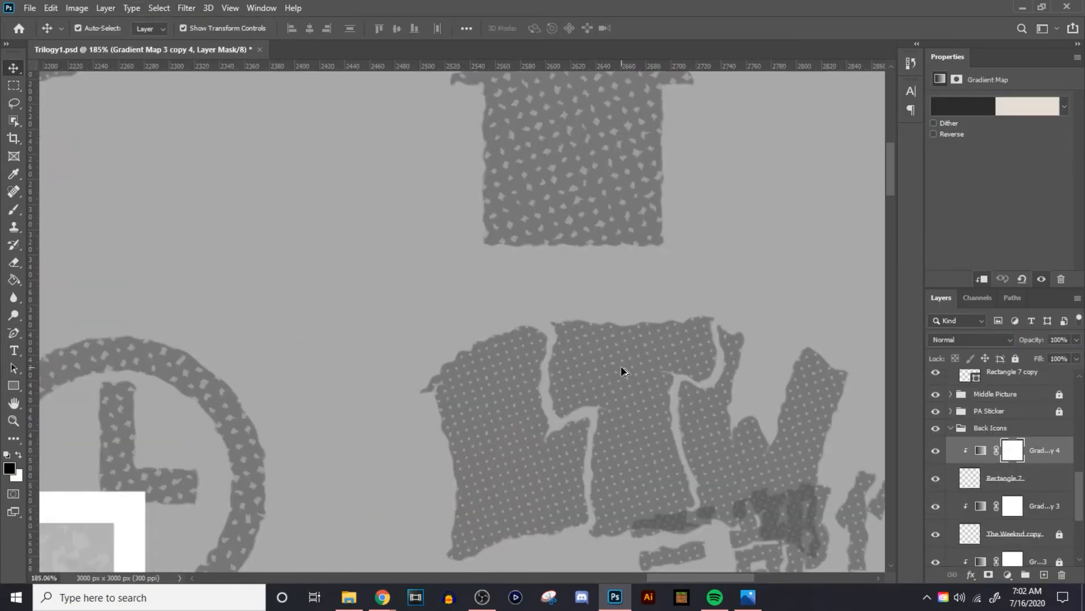
# Step: Scale the BTW logo to 88% over the XO icon beside the portrait and erase that XO from the Icons copy layer
pyautogui.scroll(-10, 613, 204)
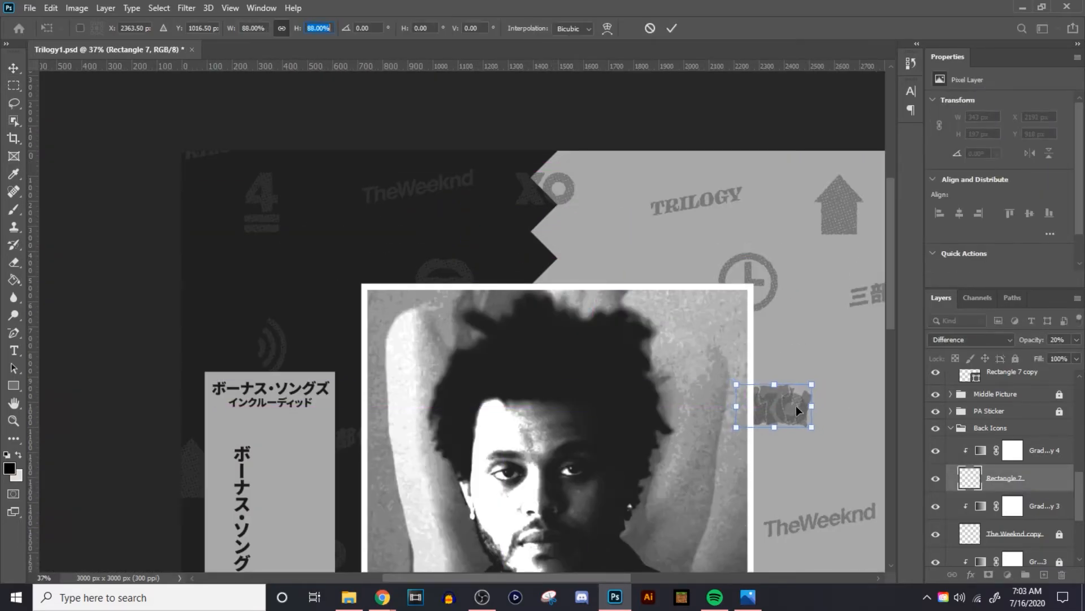
pyautogui.press('Return')
pyautogui.scroll(-3, 1037, 490)
pyautogui.click(1037, 491)
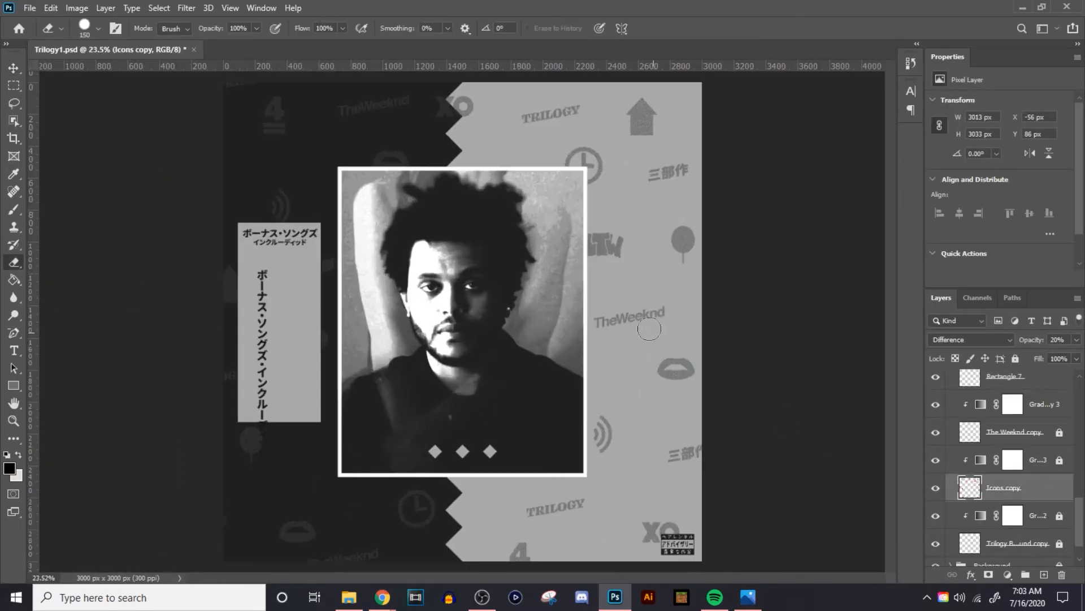
pyautogui.press('v')
pyautogui.click(608, 242)
pyautogui.click(735, 334)
pyautogui.click(608, 242)
pyautogui.click(749, 334)
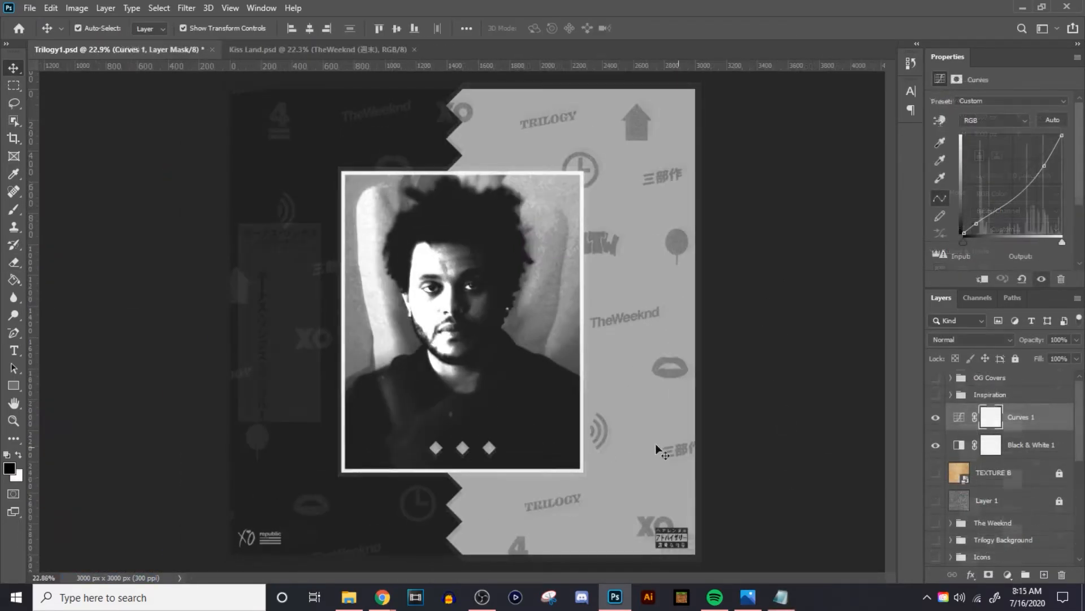
# Step: Open Echoes of Silence 2 (PopArt).psd and copy its Border layer into Trilogy1.psd
pyautogui.hotkey('ctrl', 'o')
pyautogui.hotkey('alt', 'Up')
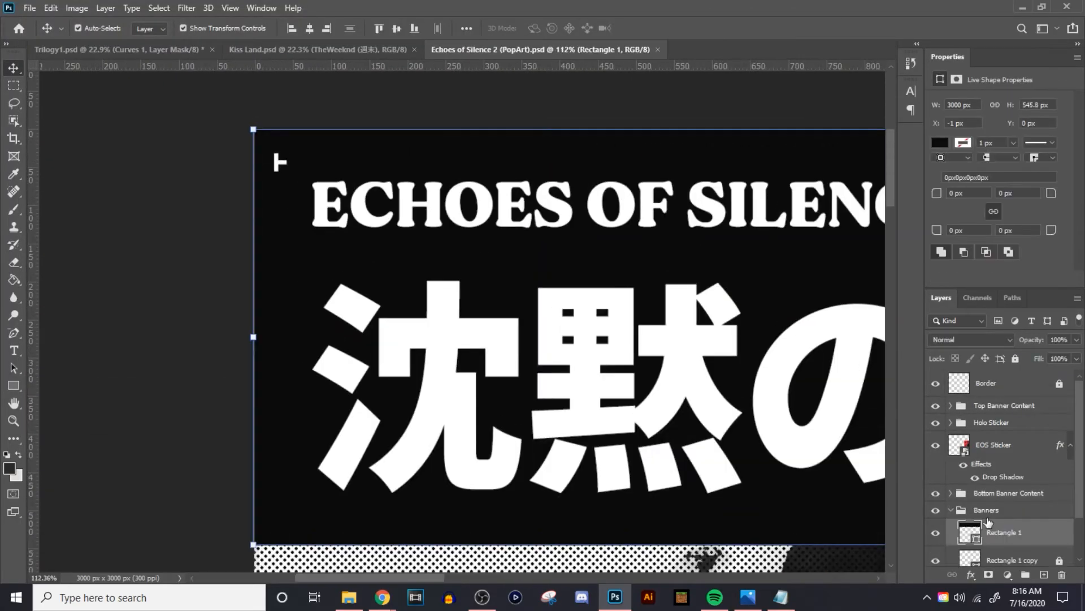
pyautogui.scroll(-2, 941, 469)
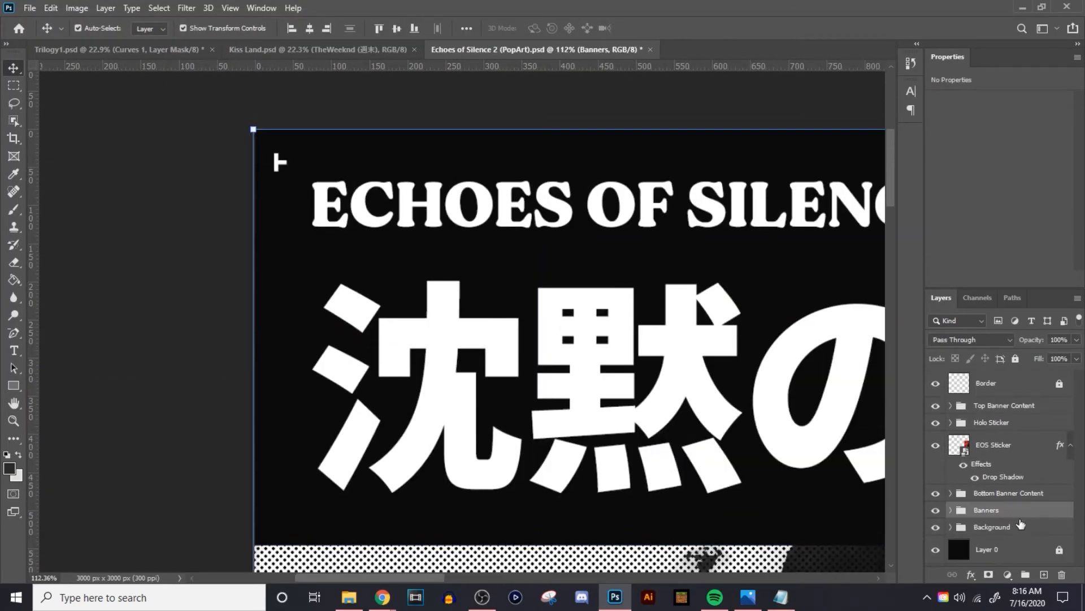
pyautogui.scroll(3, 940, 469)
pyautogui.moveTo(154, 52); pyautogui.dragTo(458, 294)
pyautogui.click(238, 96)
# Step: Cut the small corner marks out of the Border layer and paste them onto their own layers
pyautogui.scroll(8, 240, 100)
pyautogui.press('m')
pyautogui.moveTo(217, 83); pyautogui.dragTo(244, 111)
pyautogui.hotkey('ctrl', 'x')
pyautogui.hotkey('ctrl', '0')
pyautogui.hotkey('ctrl', 'v')
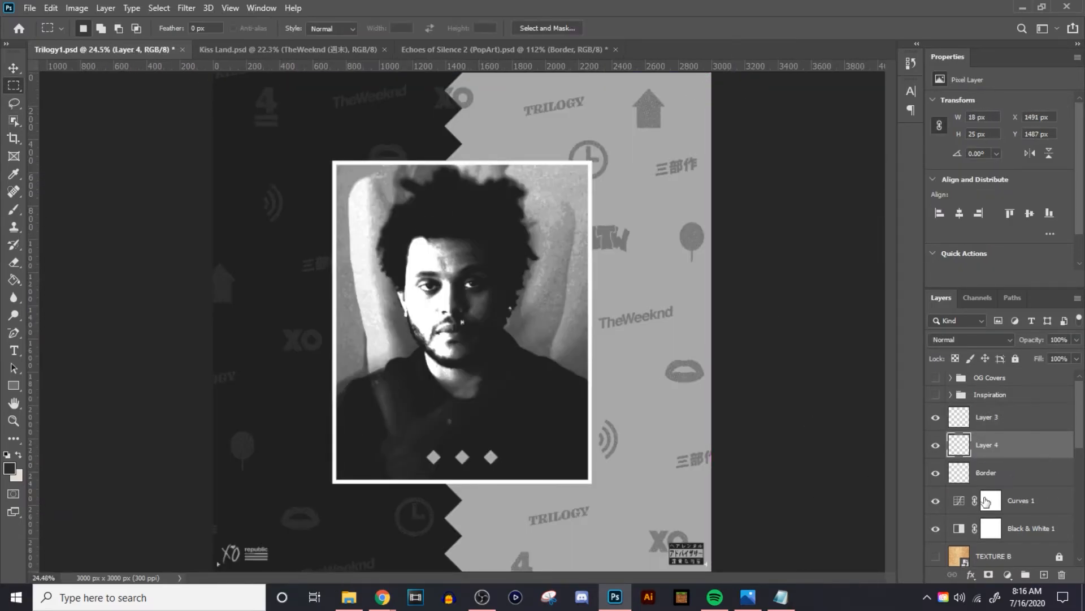
pyautogui.press('Delete')
pyautogui.hotkey('ctrl', 'v')
# Step: Position two corner marks outside the upper and lower left corners of the portrait frame and align them with each other
pyautogui.press('v')
pyautogui.scroll(10, 442, 308)
pyautogui.click(498, 345)
pyautogui.click(519, 226)
pyautogui.moveTo(498, 346); pyautogui.dragTo(100, 131)
pyautogui.moveTo(100, 406); pyautogui.dragTo(97, 162)
pyautogui.moveTo(116, 536); pyautogui.dragTo(116, 407)
pyautogui.scroll(-10, 136, 396)
pyautogui.scroll(5, 320, 145)
pyautogui.keyDown('shift'); pyautogui.click(317, 143); pyautogui.keyUp('shift')
pyautogui.click(466, 29)
pyautogui.click(405, 66)
# Step: Delete the leftover border layers
pyautogui.click(1035, 481)
pyautogui.keyDown('shift'); pyautogui.click(1035, 528); pyautogui.keyUp('shift')
pyautogui.press('Delete')
# Step: Duplicate the left pair of corner marks, flip the copy horizontally and move it to the right side of the portrait frame
pyautogui.keyDown('shift'); pyautogui.click(1041, 450); pyautogui.keyUp('shift')
pyautogui.click(106, 7)
pyautogui.hotkey('ctrl', 'j')
pyautogui.hotkey('ctrl', 't')
pyautogui.rightClick(317, 170)
pyautogui.moveTo(318, 318); pyautogui.dragTo(767, 339)
pyautogui.click(672, 29)
# Step: Reposition both pairs of corner marks together around the portrait frame, then group and align them
pyautogui.keyDown('shift'); pyautogui.click(995, 445); pyautogui.keyUp('shift')
pyautogui.hotkey('ctrl', 't')
pyautogui.moveTo(501, 181); pyautogui.dragTo(504, 181)
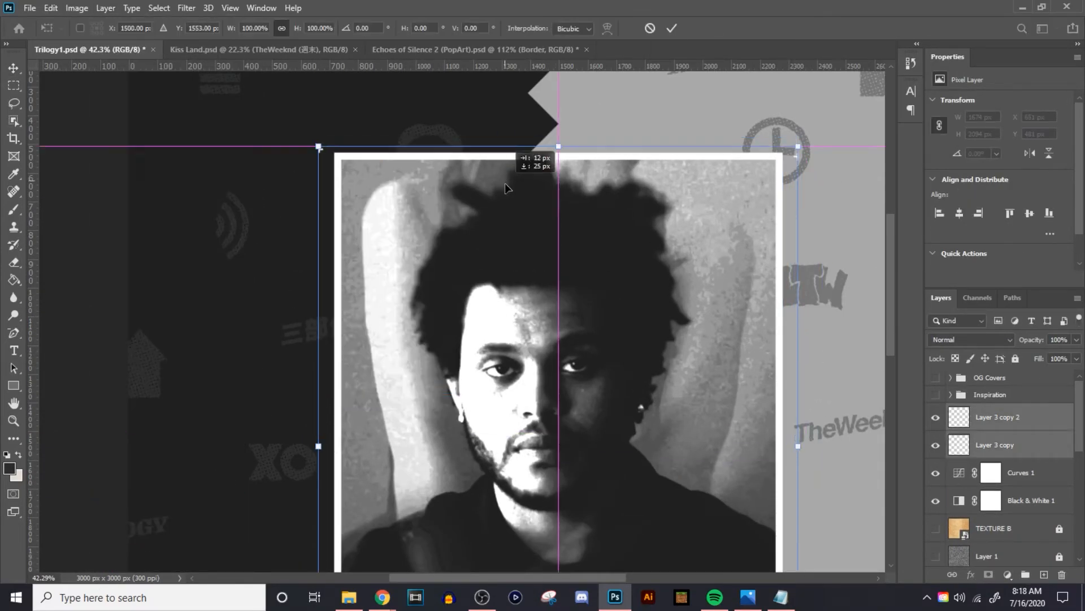
pyautogui.click(106, 8)
pyautogui.click(130, 332)
pyautogui.click(467, 28)
pyautogui.click(507, 65)
# Step: Move the corner-mark group directly above the Trilogy Diamonds group in the layer stack and close Echoes of Silence 2 (PopArt).psd
pyautogui.scroll(-2, 677, 466)
pyautogui.click(951, 411)
pyautogui.click(1039, 429)
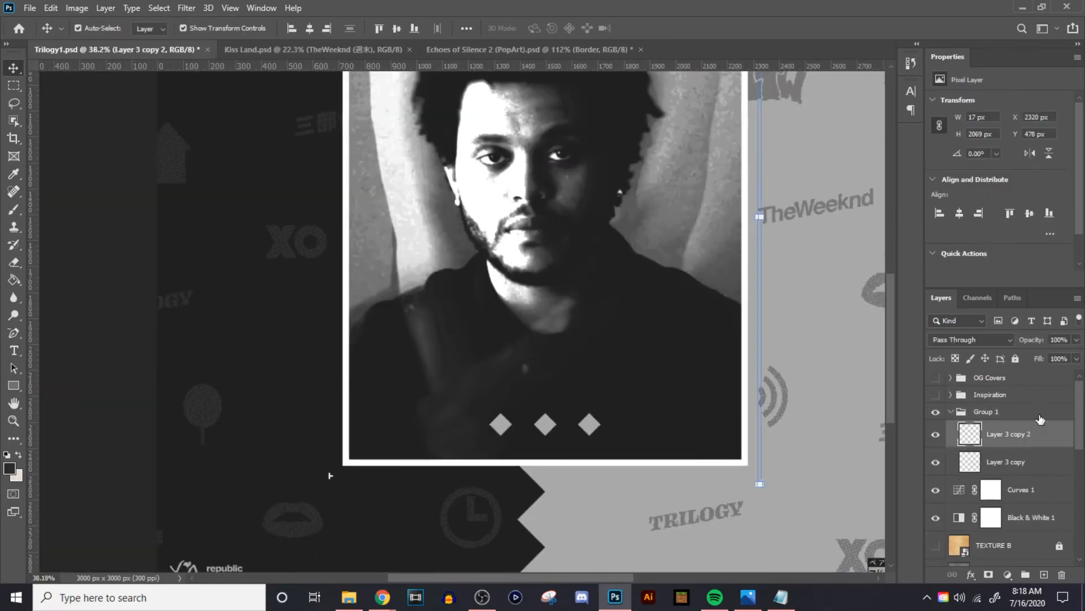
pyautogui.click(1039, 413)
pyautogui.click(1041, 434)
pyautogui.keyDown('shift'); pyautogui.click(1049, 460); pyautogui.keyUp('shift')
pyautogui.click(1017, 411)
pyautogui.scroll(4, 442, 116)
pyautogui.click(442, 112)
pyautogui.click(951, 412)
pyautogui.moveTo(1018, 411); pyautogui.dragTo(1025, 606)
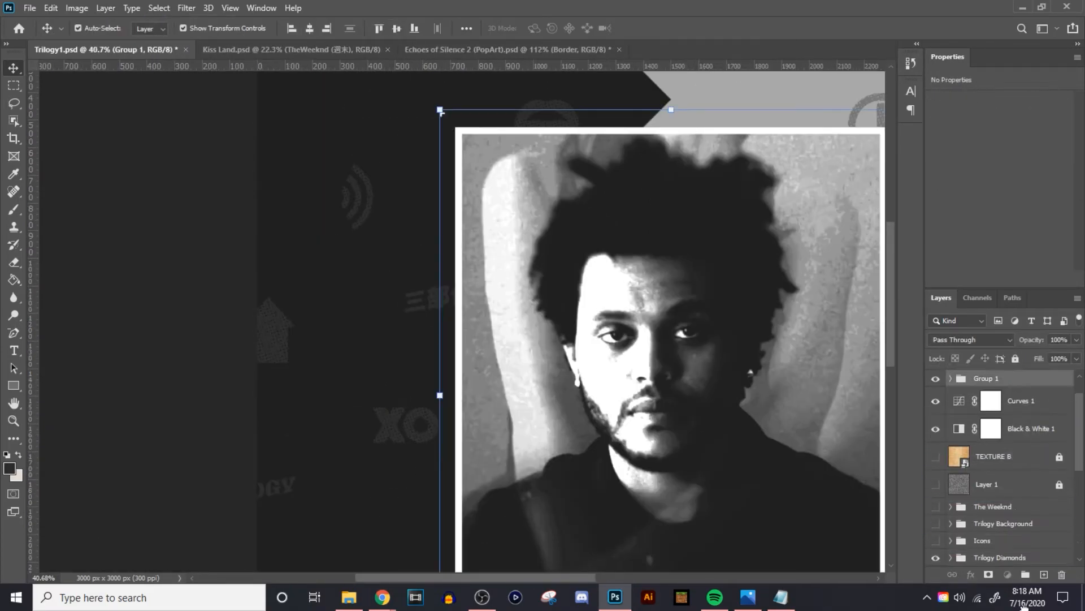
pyautogui.click(607, 49)
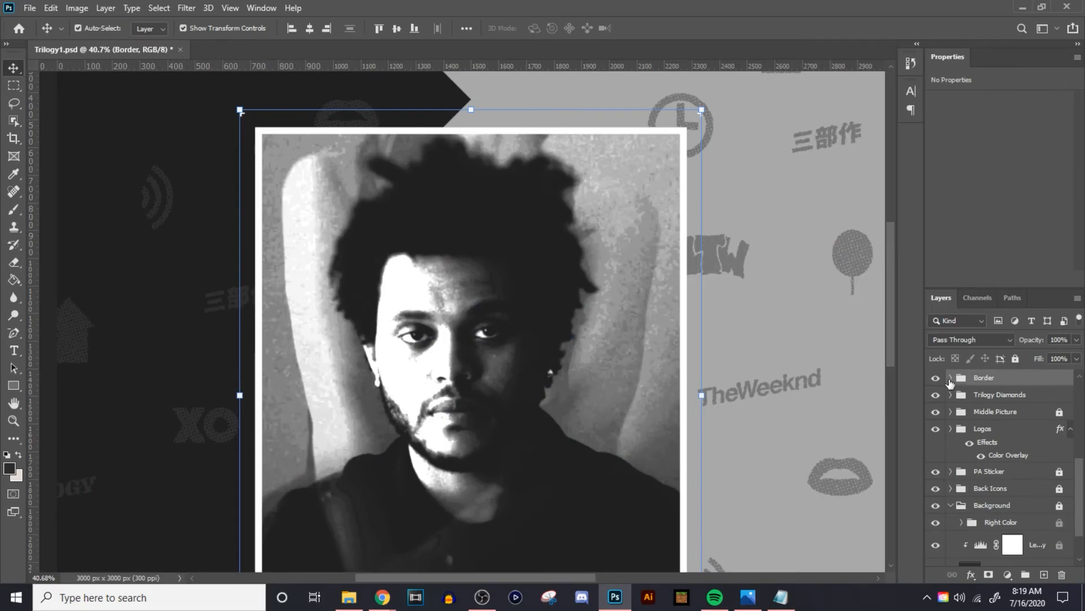